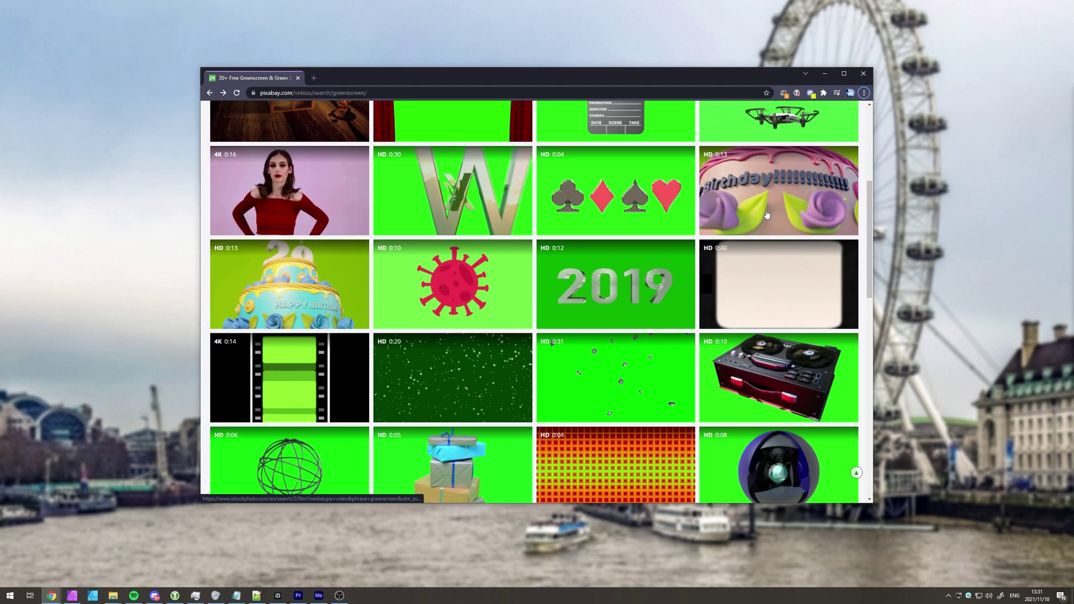
scroll(740, 301, down, 2)
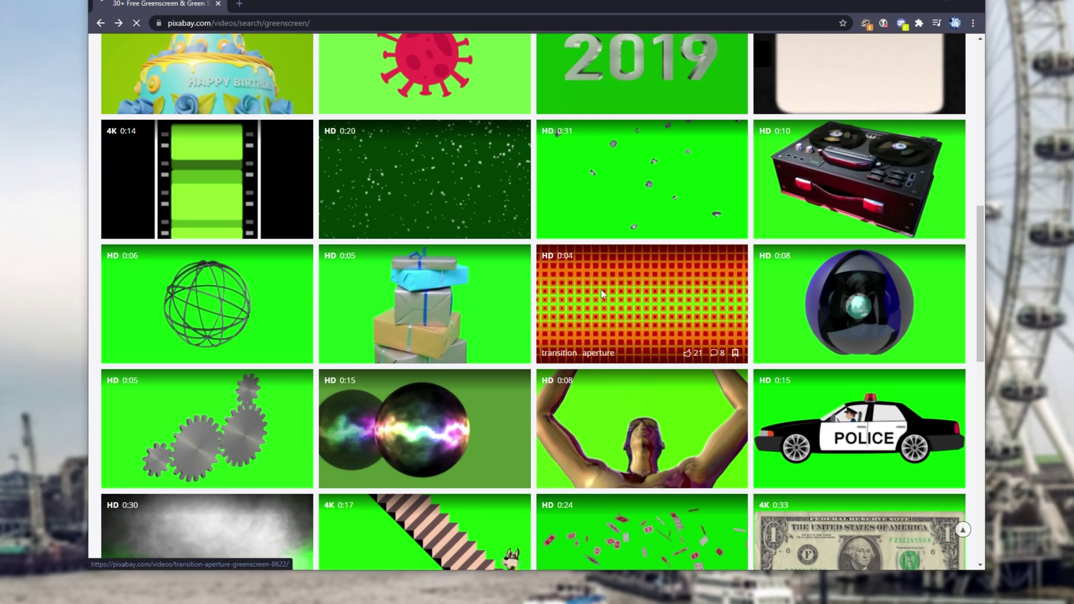
- Find the red-grid green-screen transition video in the Pixabay results and download it for free
click(585, 296)
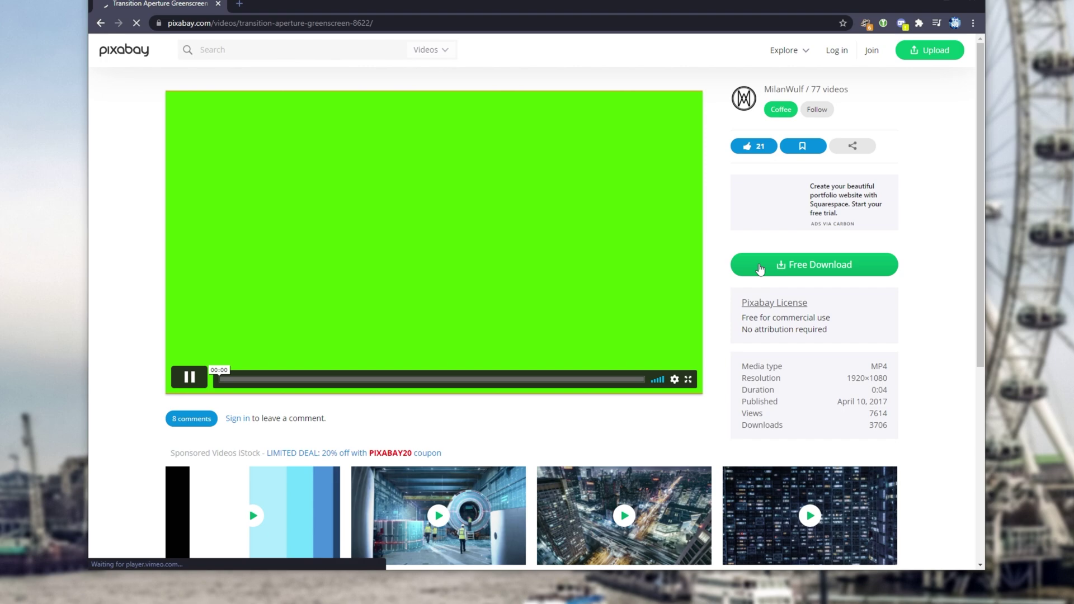
click(778, 265)
click(779, 363)
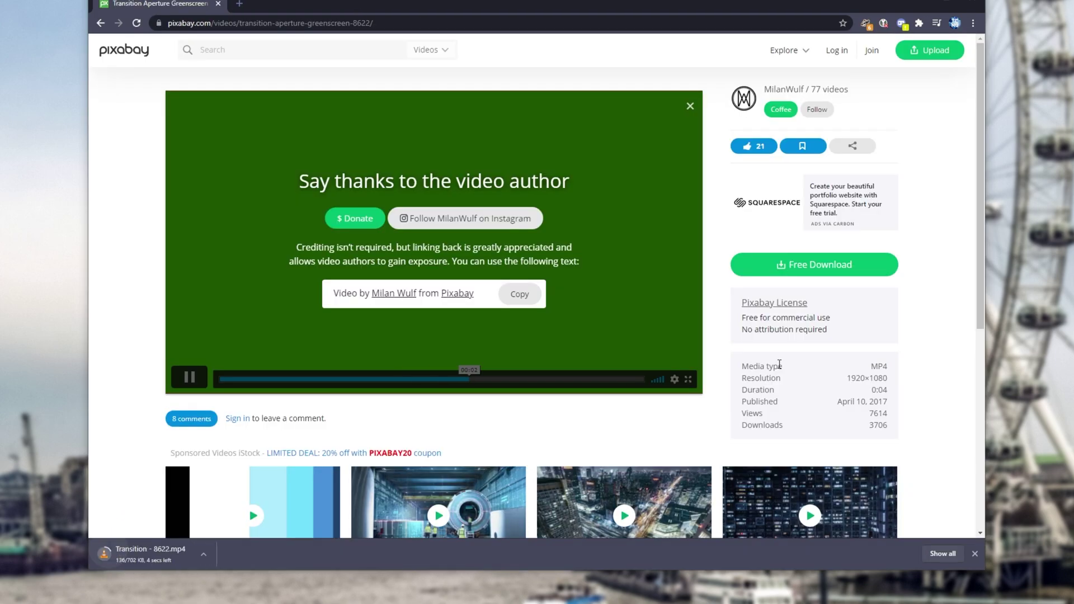
- Show the downloaded Transition - 8622.mp4 in its folder and place it on Premiere Pro's empty timeline as a new sequence
drag(146, 554, 322, 542)
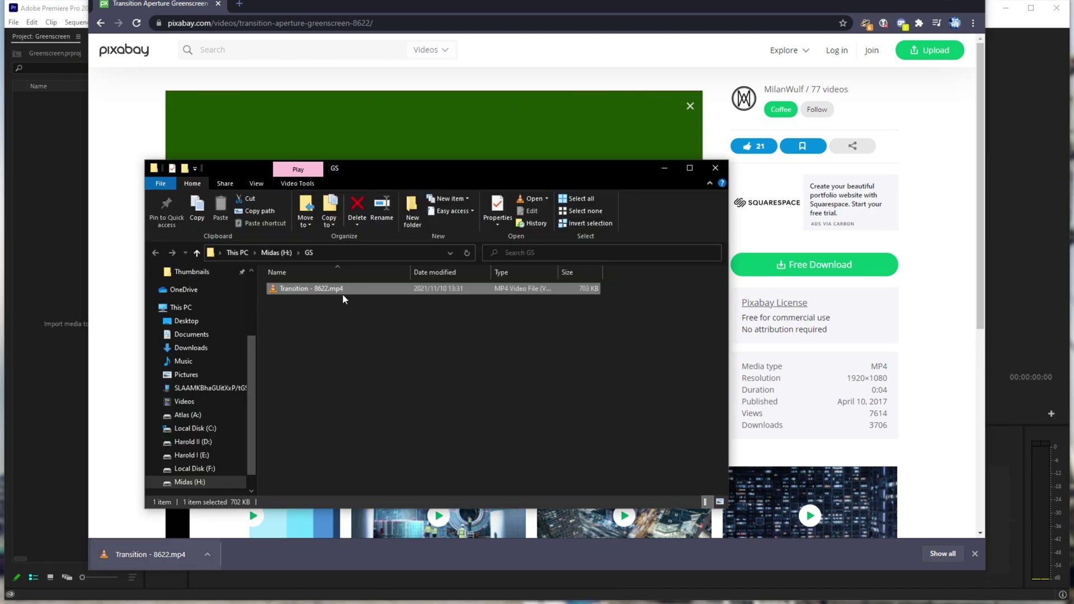
click(918, 3)
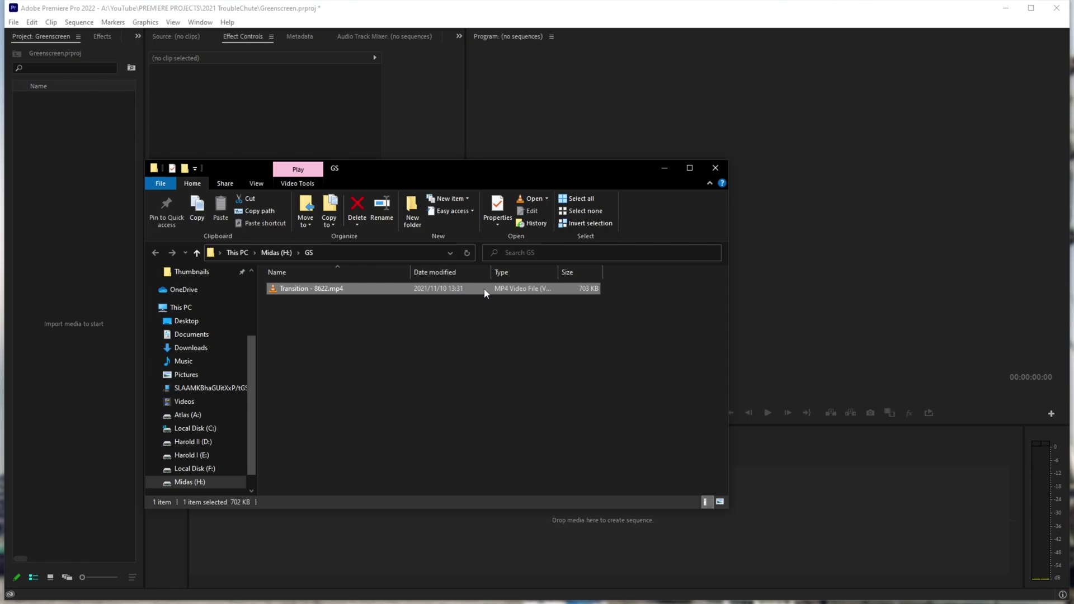
drag(486, 293, 334, 547)
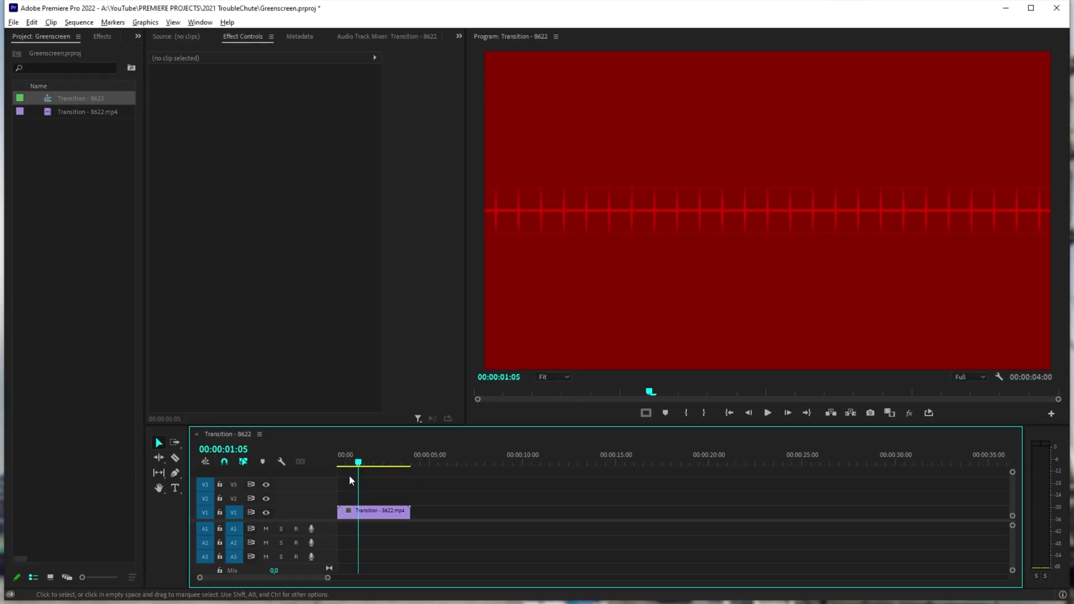
- Play the transition clip from its start and pause where the red grid shows against the green
scroll(350, 481, up, 3)
click(339, 463)
key(space)
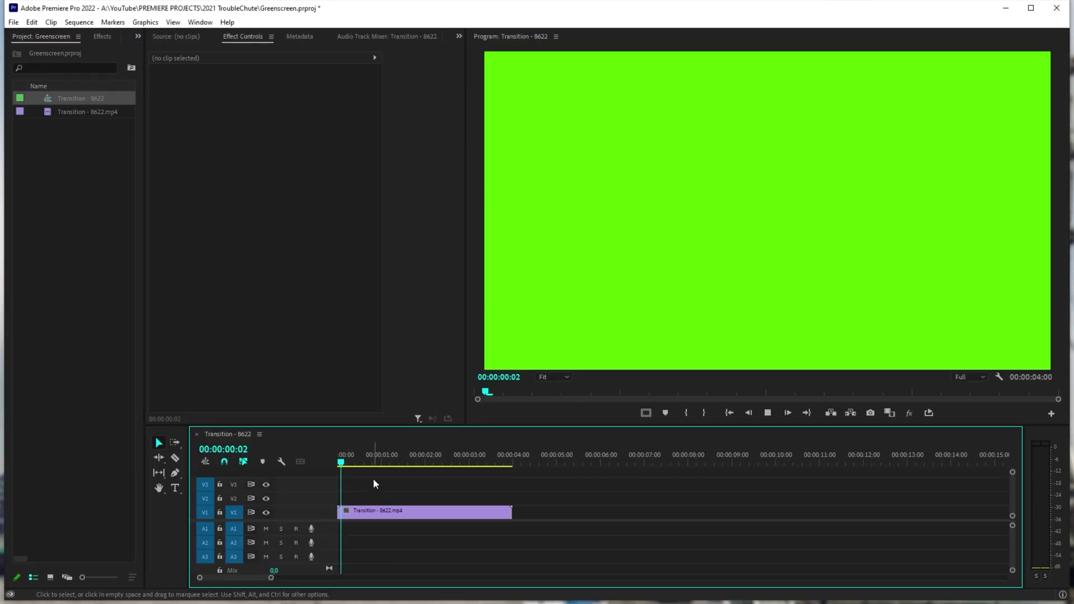
key(space)
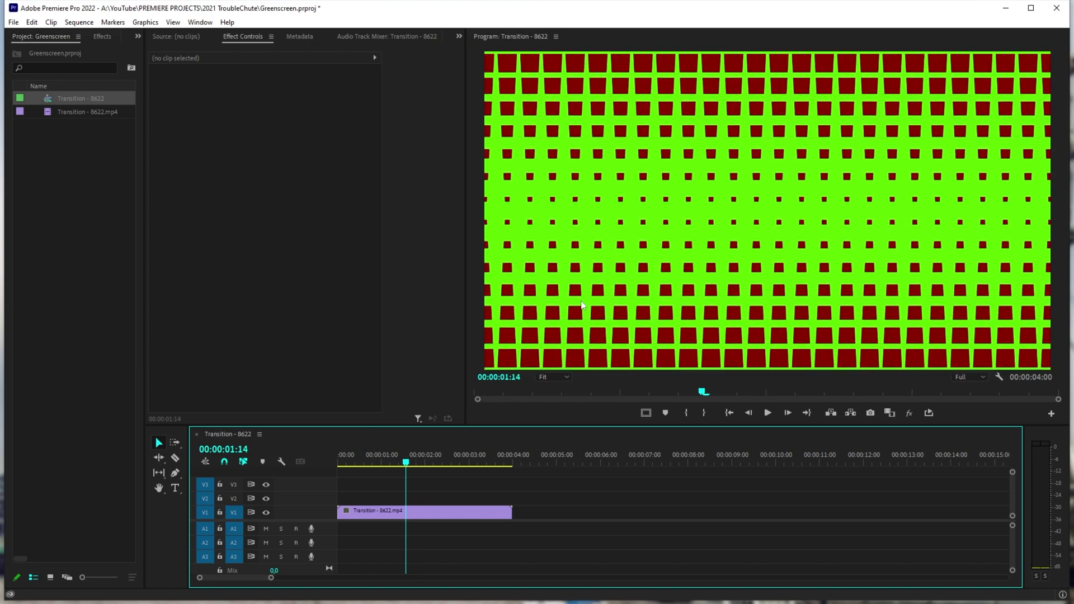
- Find the Ultra Key effect, apply it to the transition clip and key out the bright green
click(101, 36)
click(87, 50)
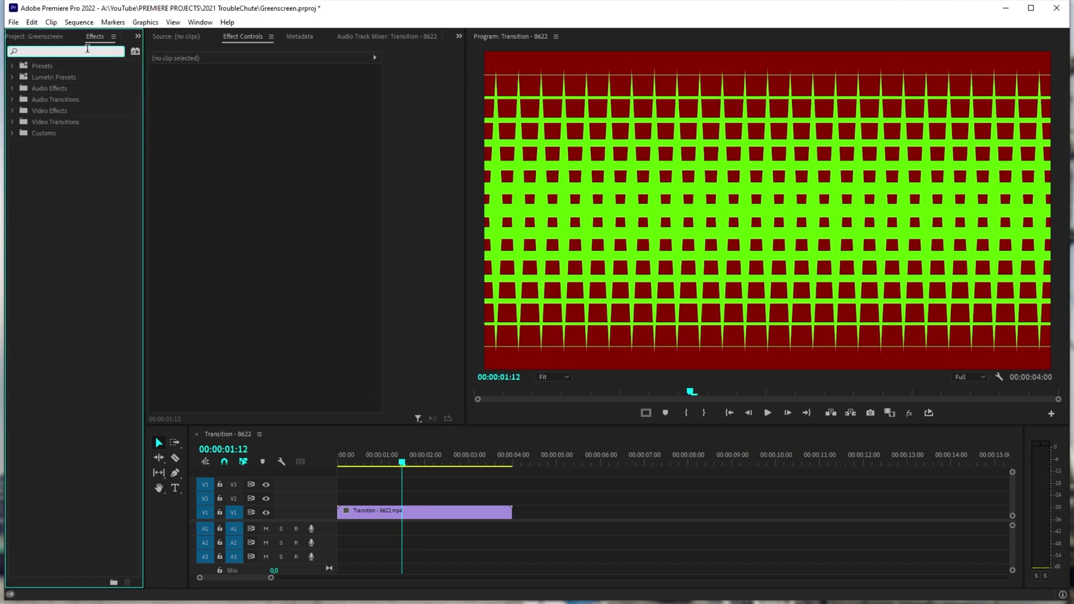
text(ul)
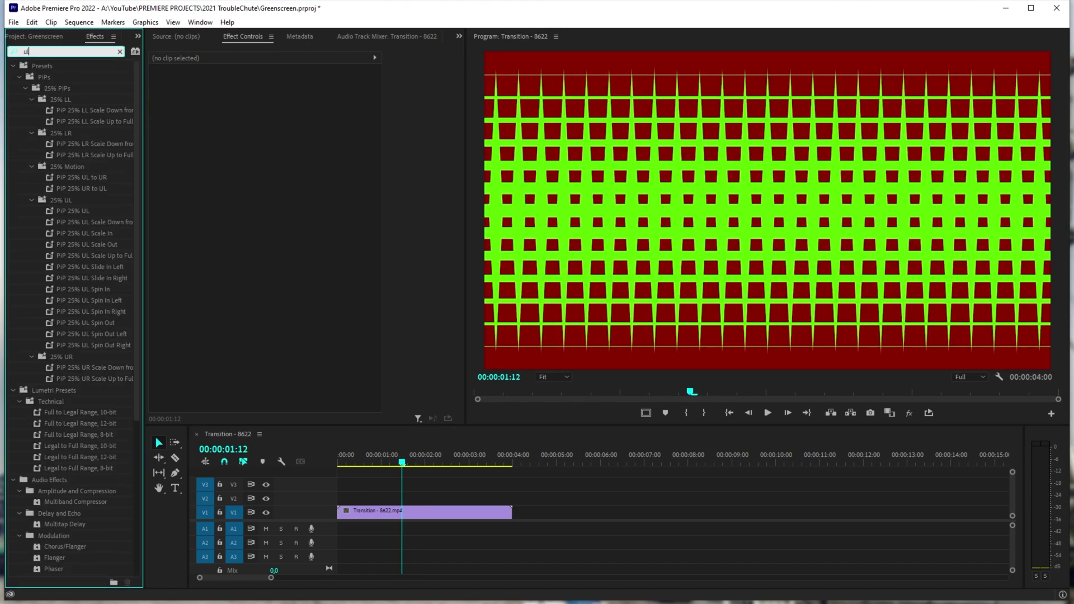
text(tra)
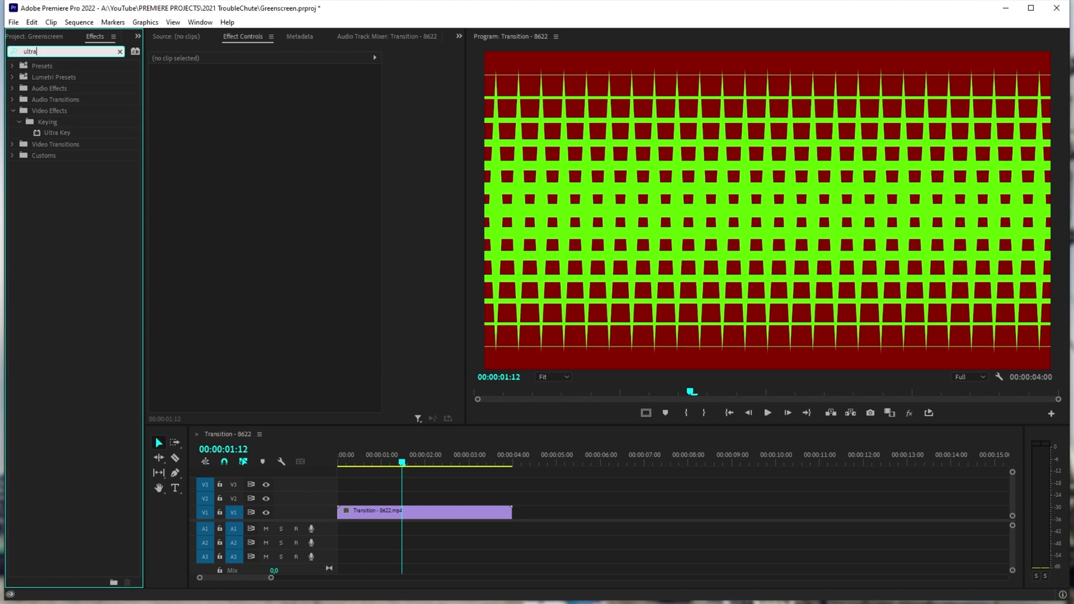
drag(56, 132, 399, 513)
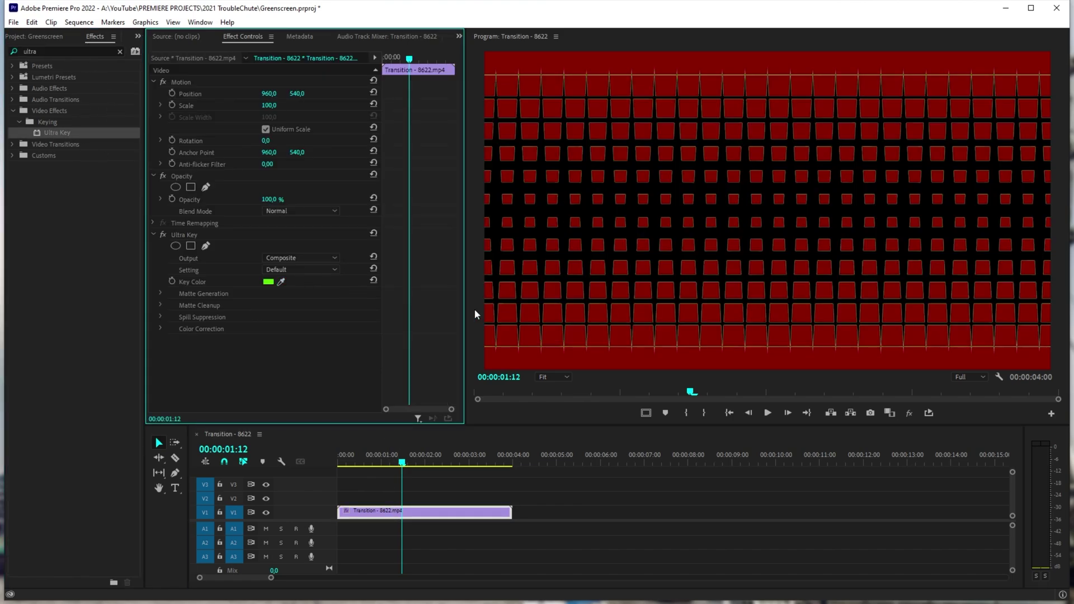
- Move the keyed transition clip up to track V2 and place Wallpapers420.png beneath it on V1
drag(391, 512, 392, 498)
click(95, 152)
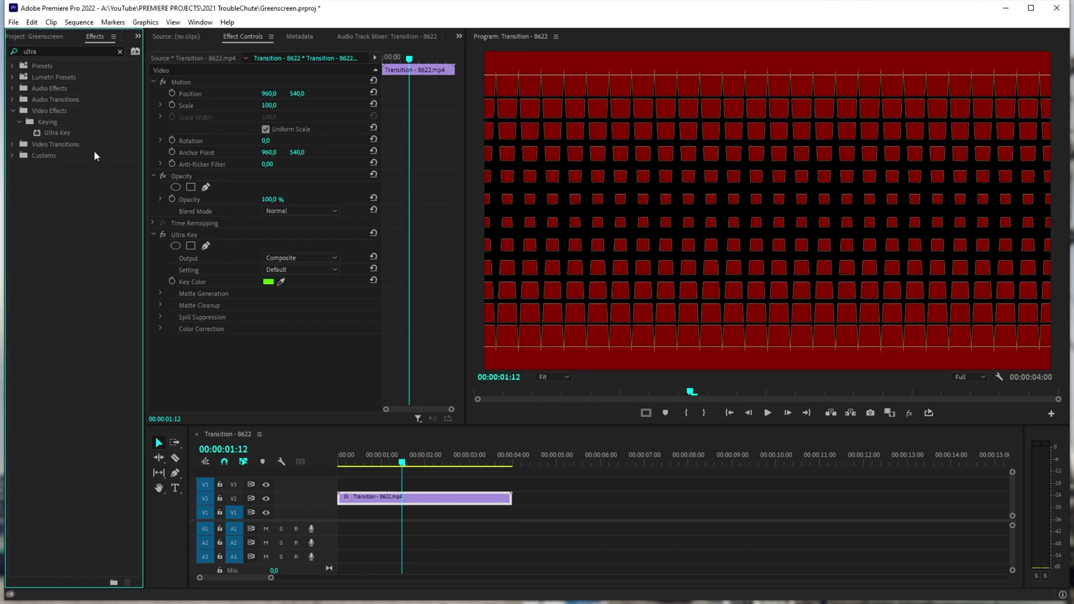
click(49, 36)
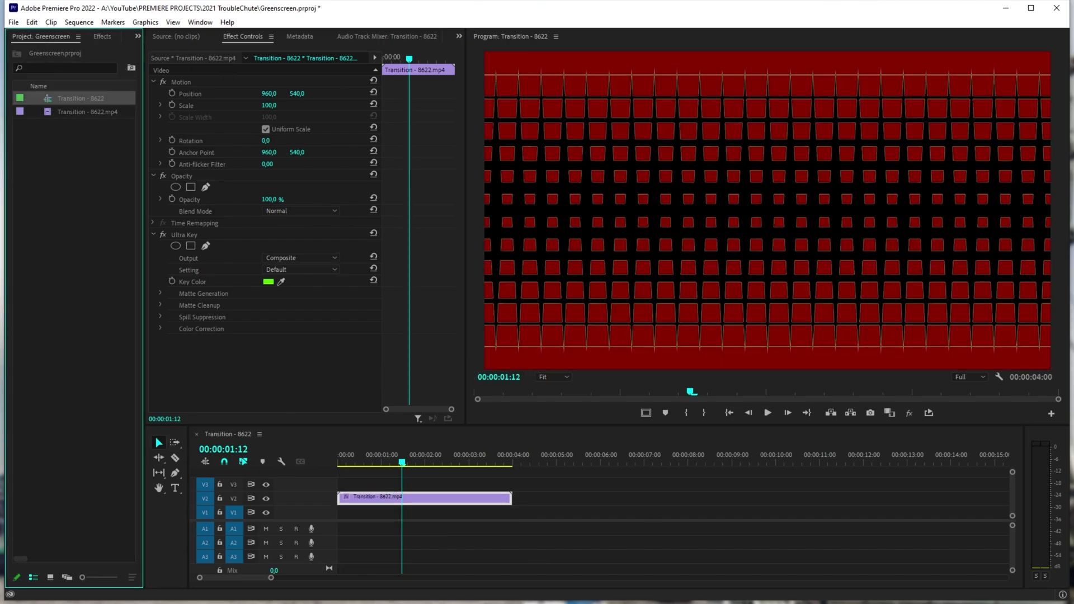
drag(594, 603, 338, 510)
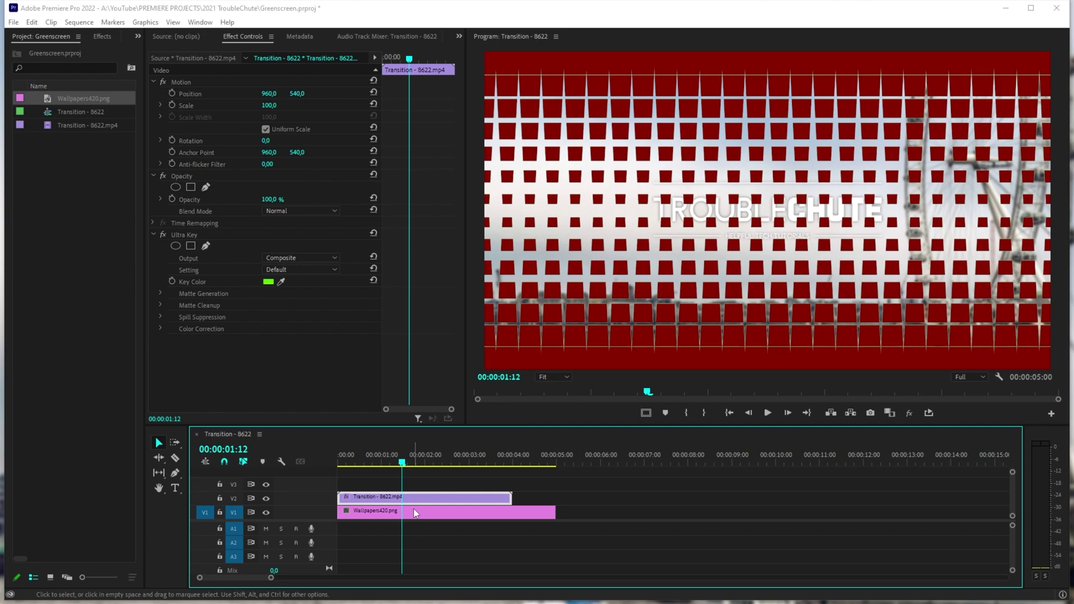
- Hide the wallpaper's track V1 and place the playhead at 00:00:01:14 within the transition
click(415, 511)
mouse_move(409, 464)
mouse_down()
mouse_move(418, 469)
mouse_move(405, 467)
mouse_up()
click(267, 513)
click(411, 467)
click(422, 478)
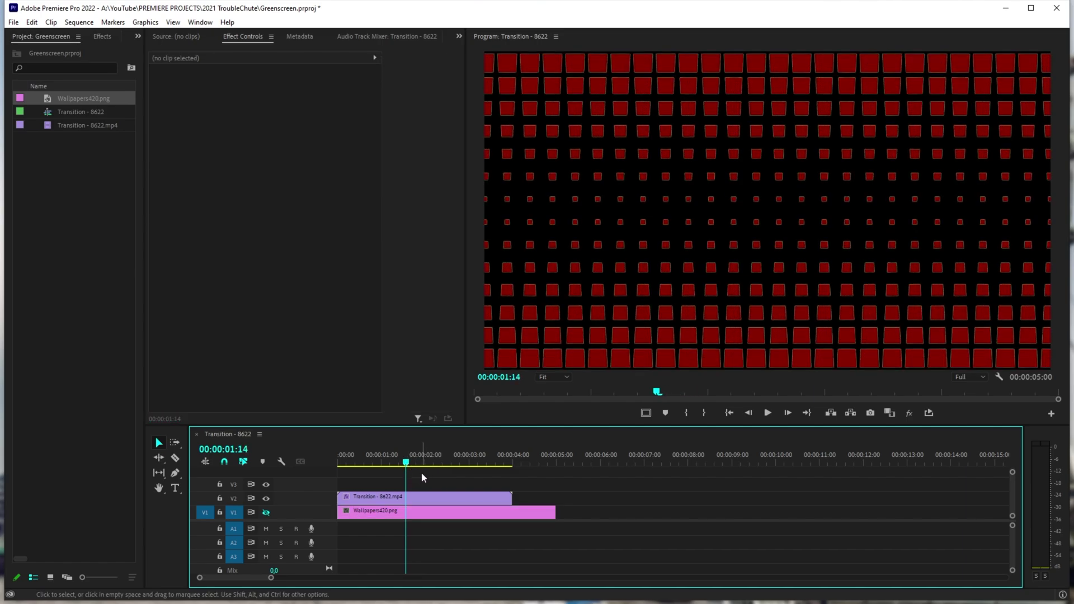
- Export the sequence as Transition.mov in QuickTime format with the GoPro CineForm RGB 12-bit with alpha preset
key(ctrl+m)
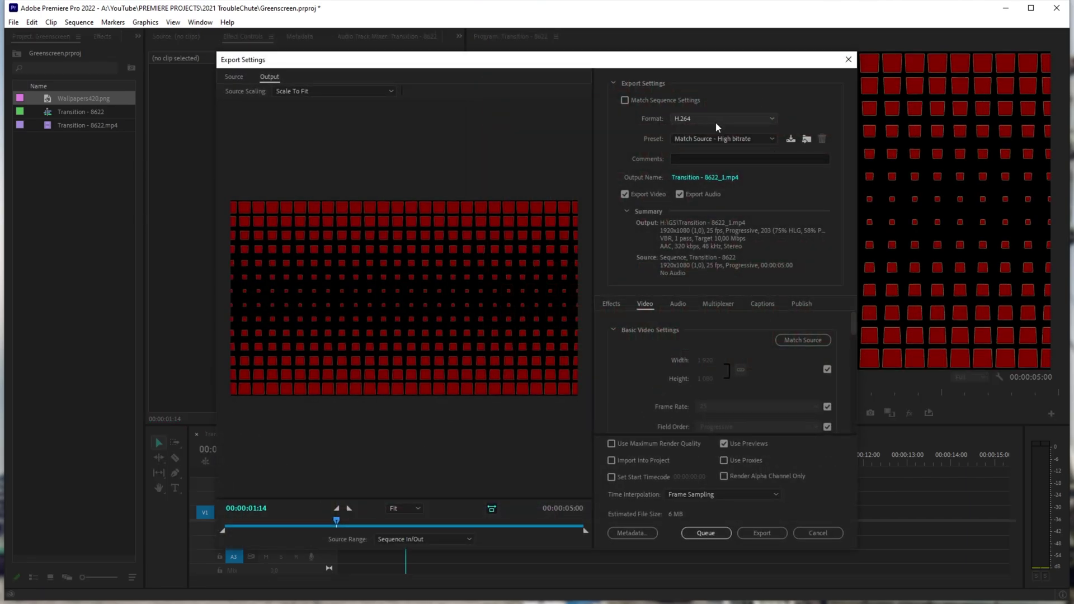
click(719, 118)
click(714, 450)
click(722, 139)
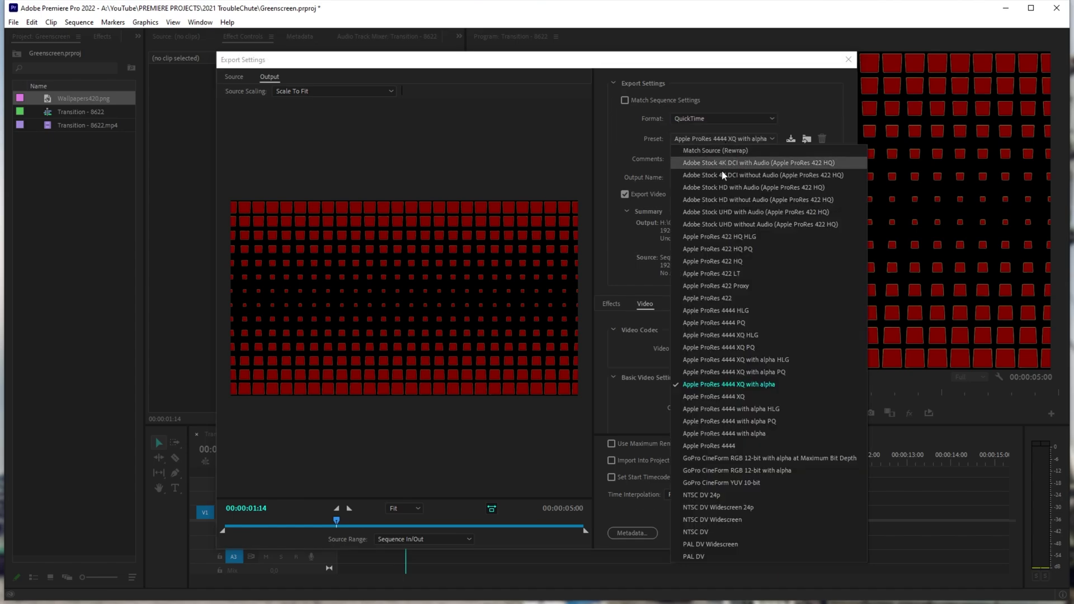
click(755, 474)
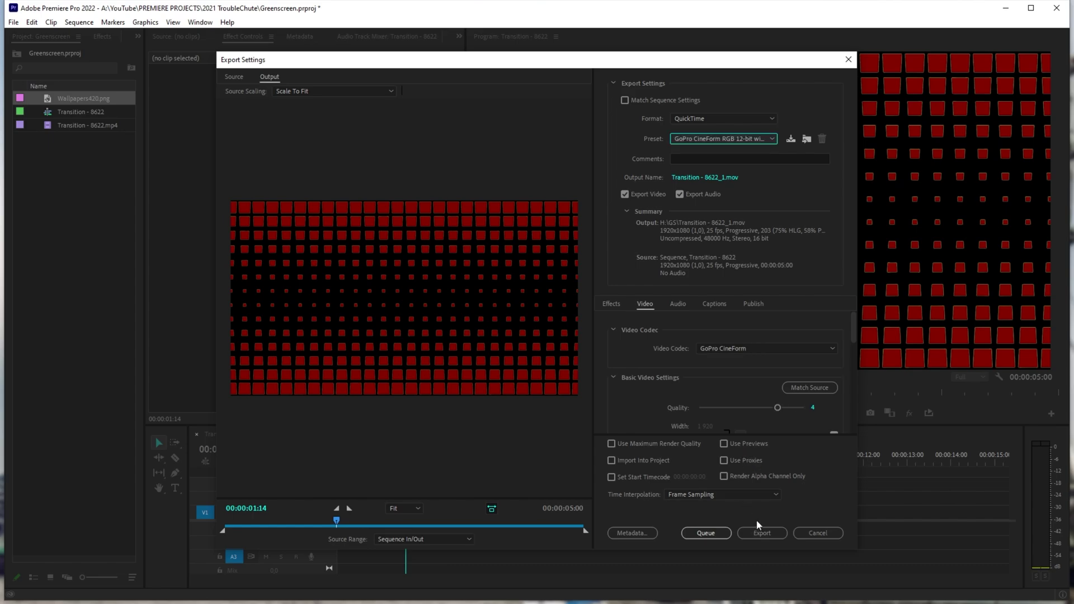
click(704, 177)
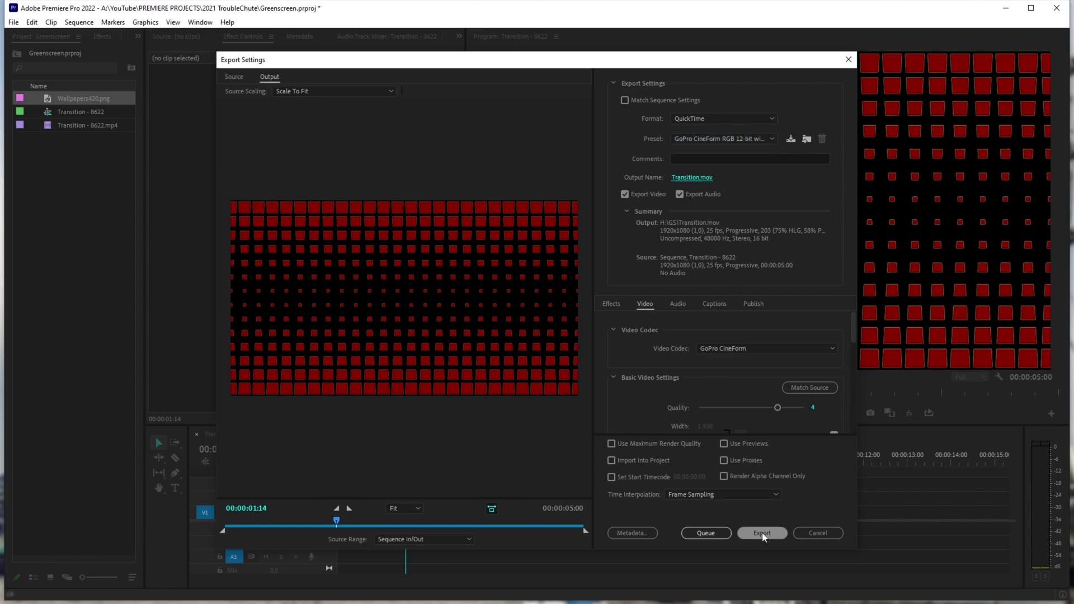
click(762, 533)
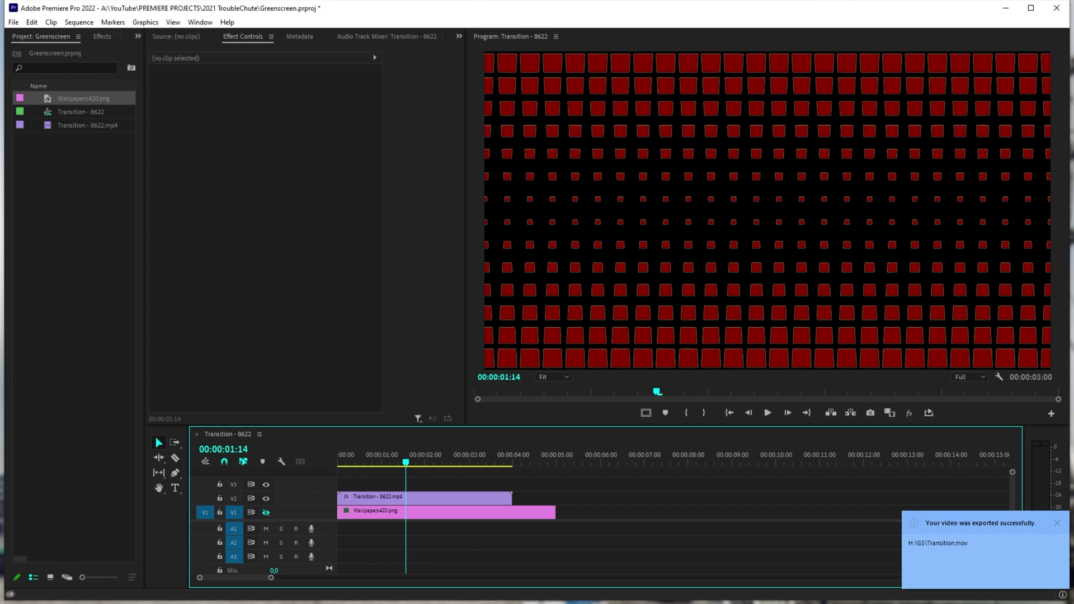
- Bring the exported Transition.mov from the GS folder onto V2 after the keyed clip, and extend the wallpaper beneath it
key(alt+Tab)
click(557, 303)
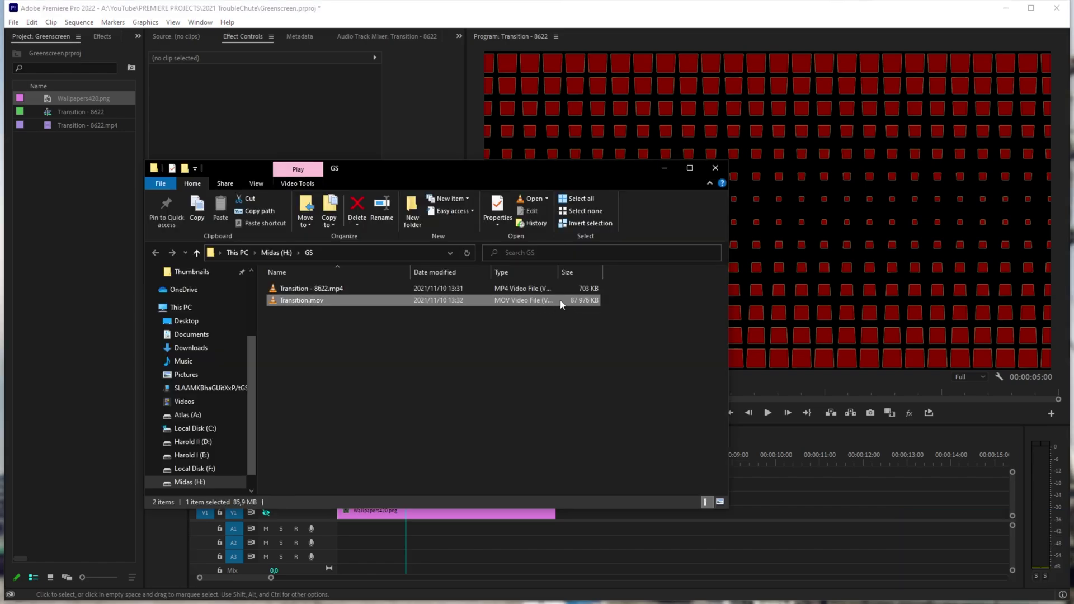
click(544, 289)
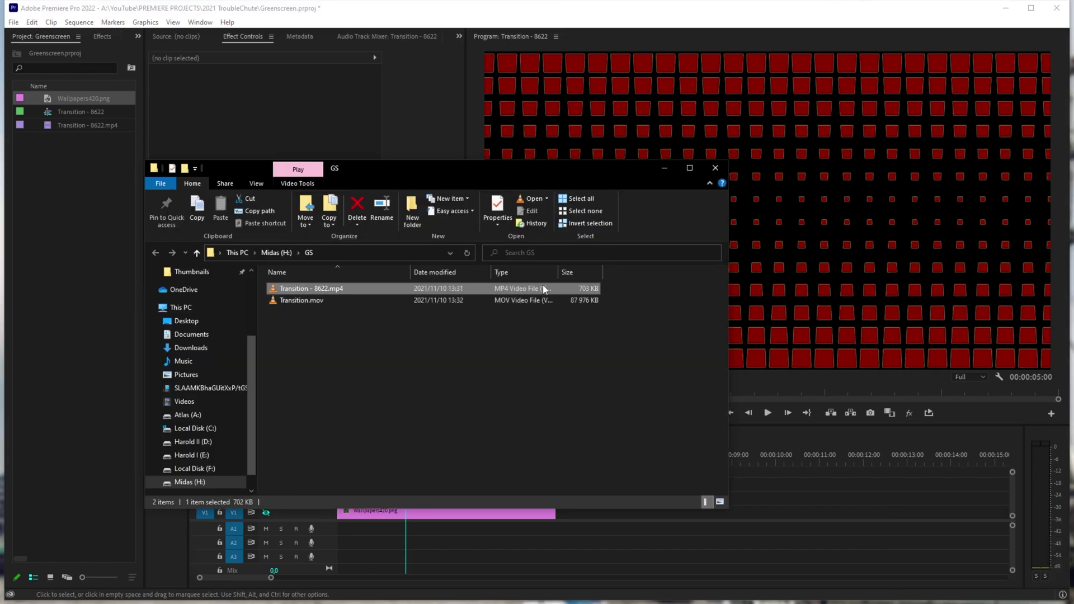
drag(505, 175, 768, 110)
drag(679, 237, 806, 512)
- Make track V1 visible again and scrub through both transition clips to compare their transparency over the wallpaper
click(508, 464)
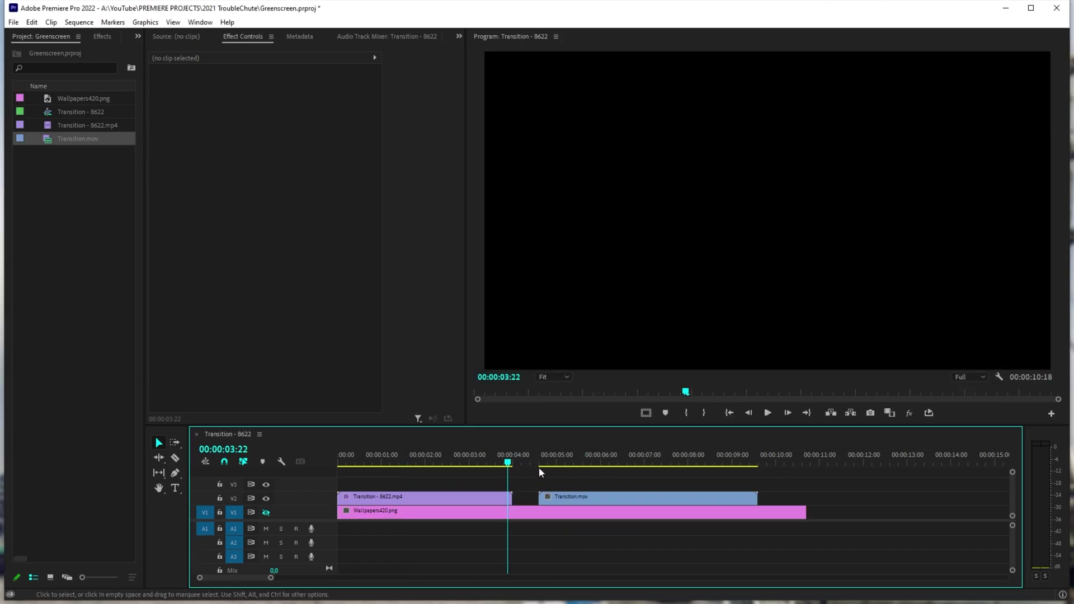
drag(540, 464, 613, 470)
click(266, 513)
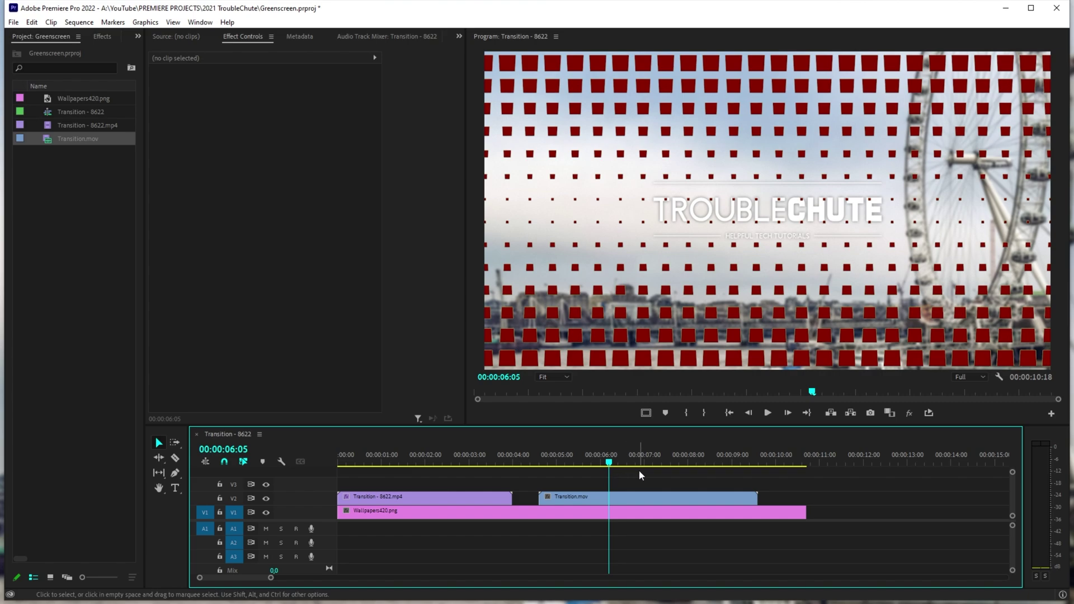
drag(610, 464, 440, 465)
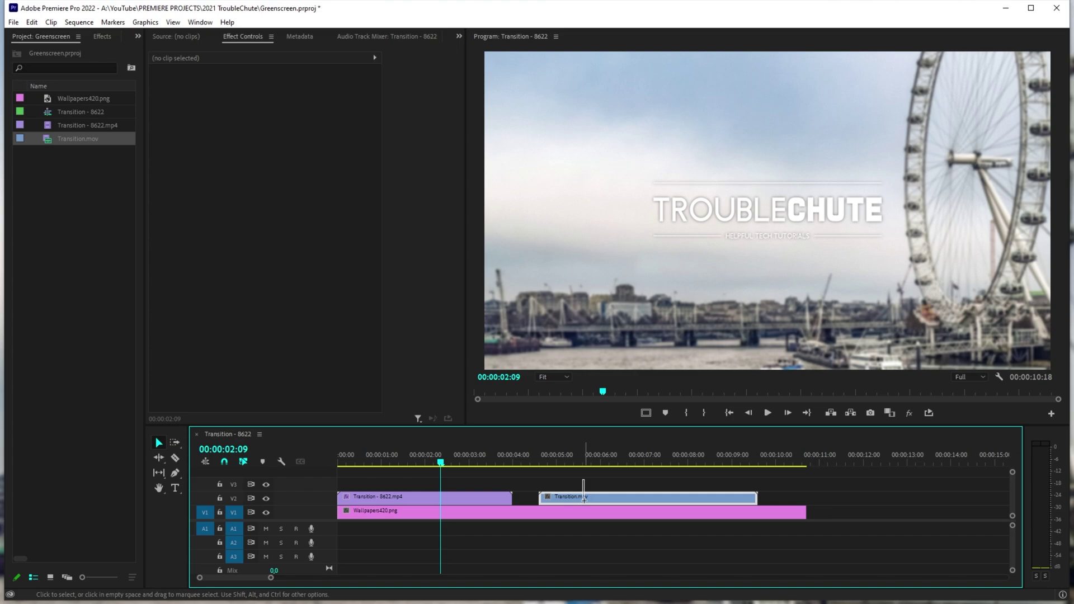
- Delete Transition.mov and the wallpaper from the timeline and return the playhead to 00:00:01:14
drag(584, 501, 554, 523)
key(Delete)
click(423, 463)
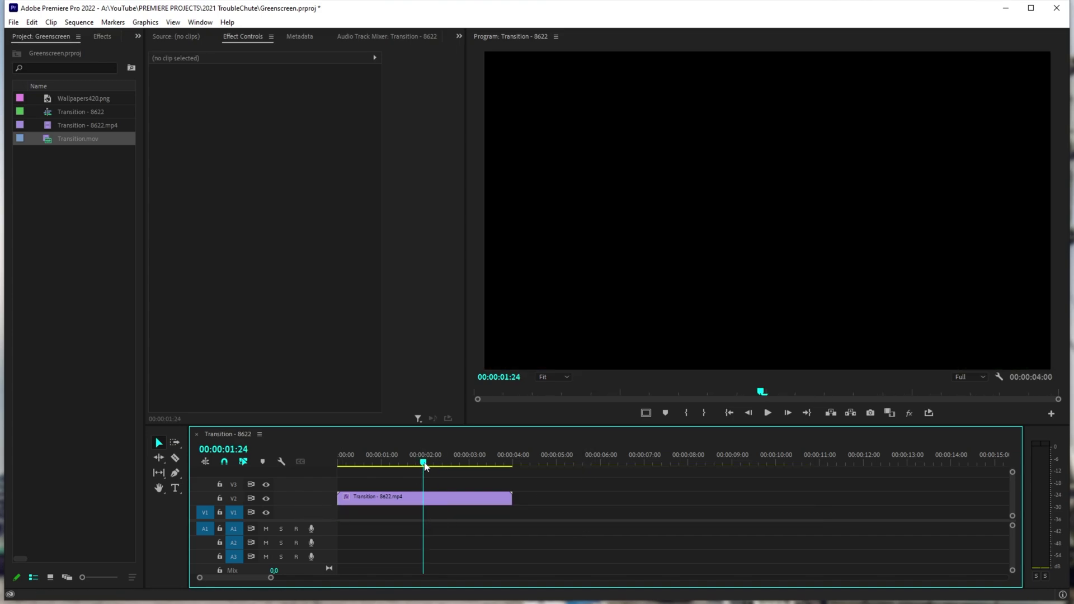
drag(426, 466, 407, 467)
- Set up an export in H.264 format with the 200Mbps MAIN preset and check its bitrate settings
key(ctrl+m)
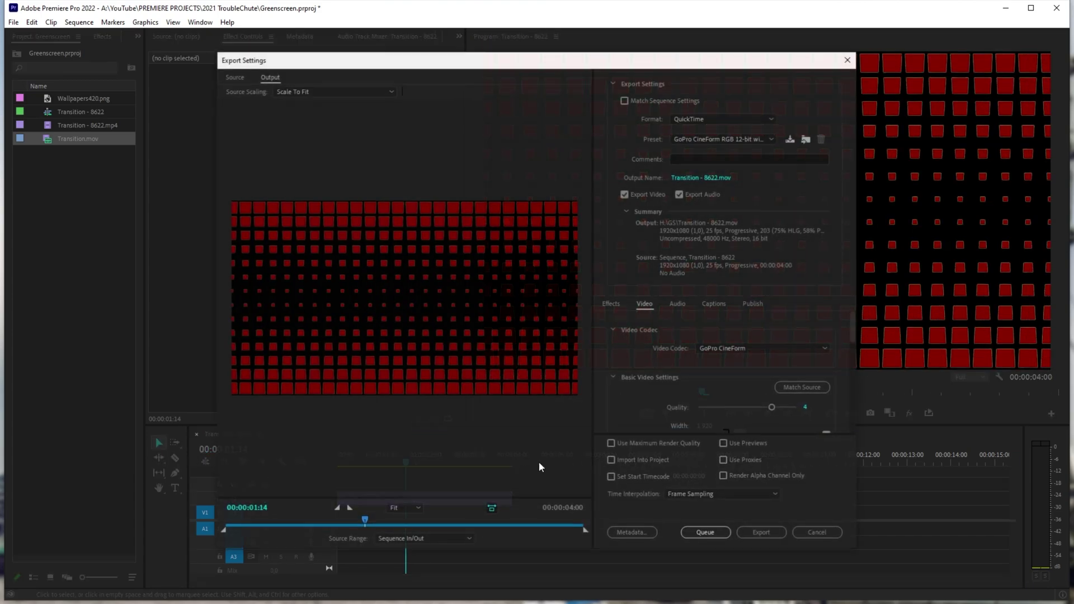
click(712, 119)
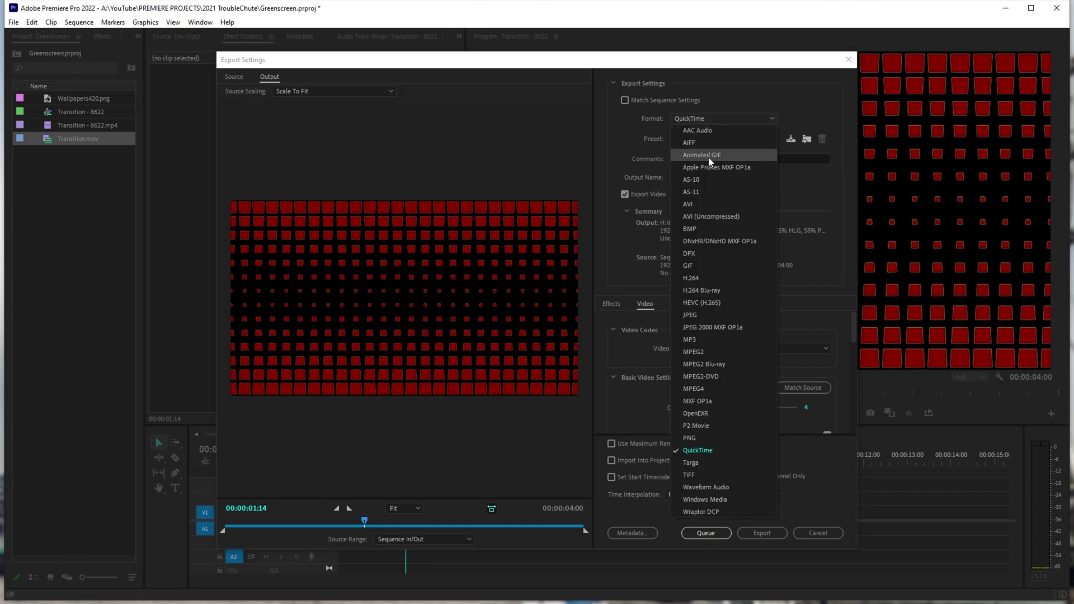
click(712, 283)
click(733, 139)
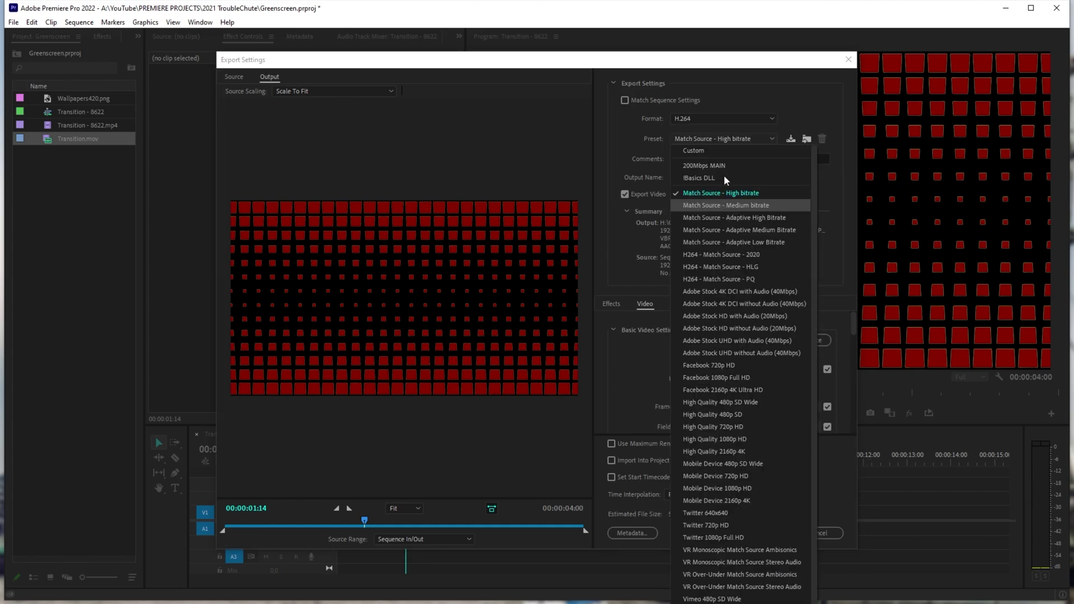
click(705, 165)
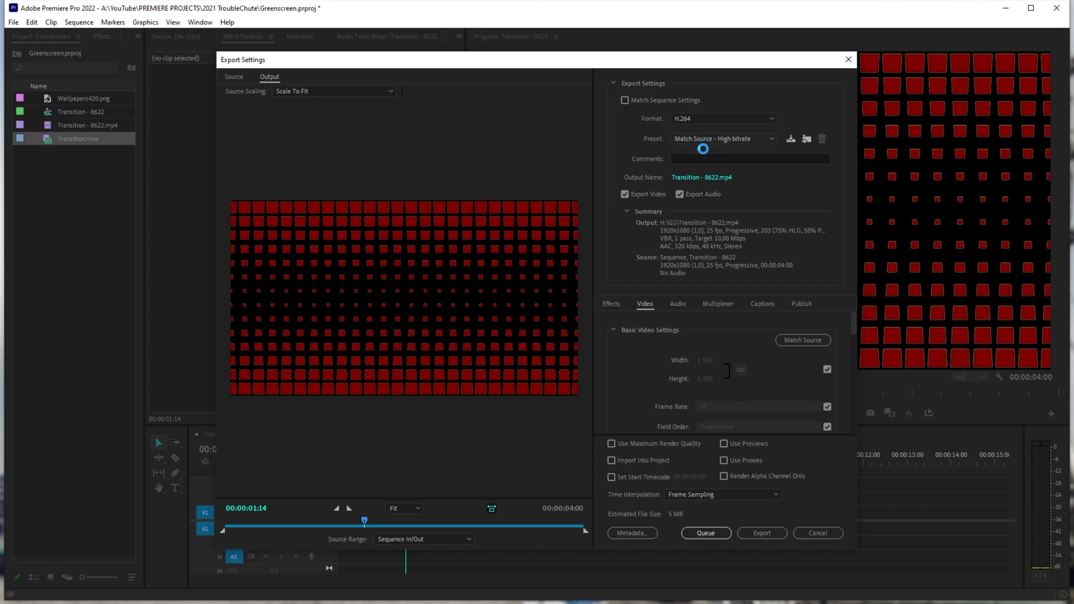
scroll(638, 390, down, 5)
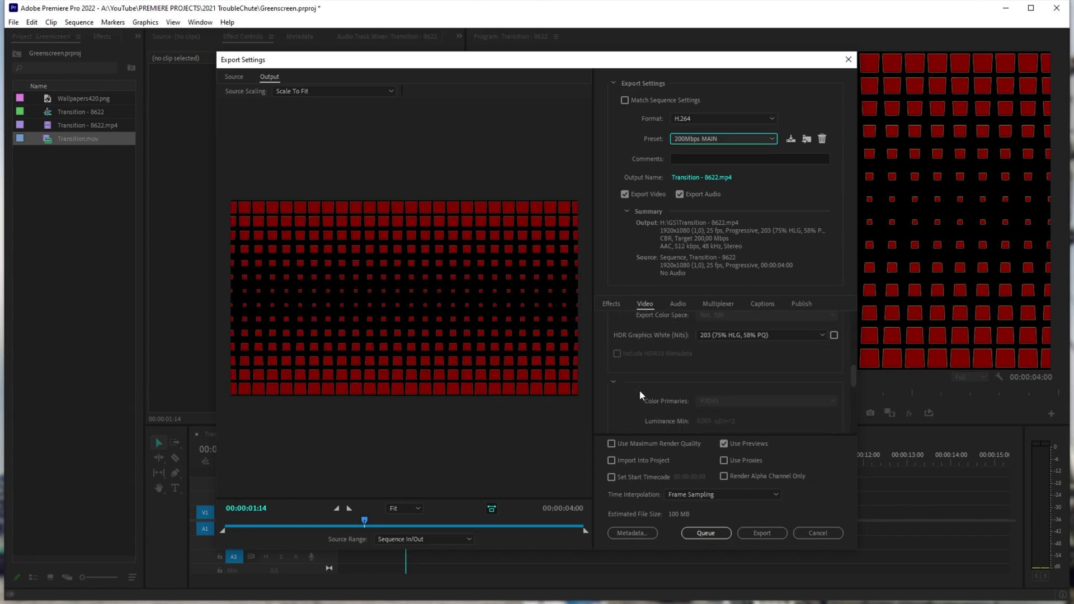
scroll(639, 391, down, 3)
scroll(659, 350, up, 1)
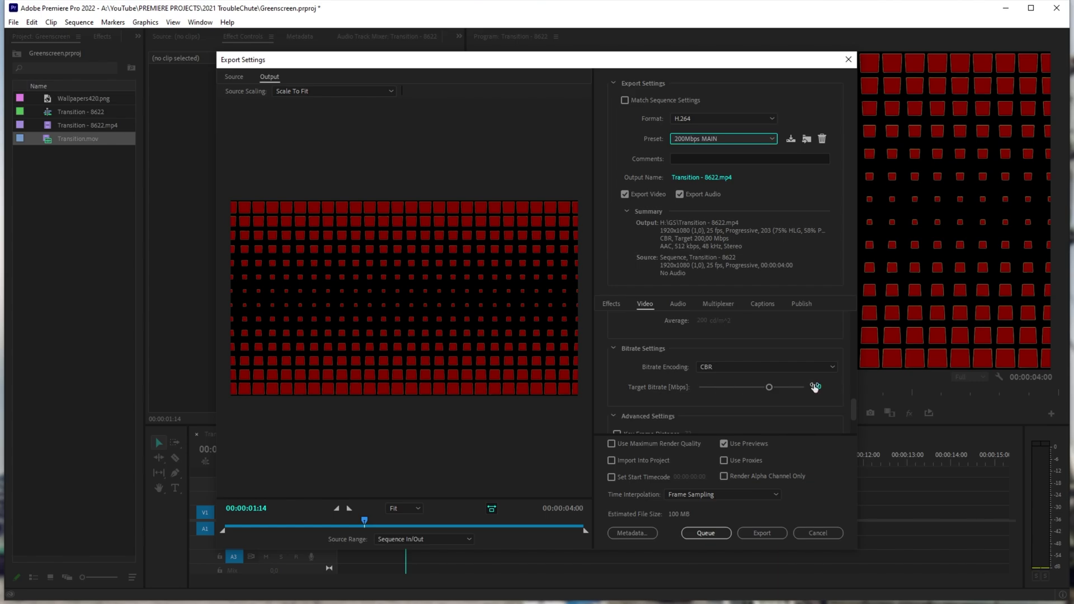
- Name the output Transition.mp4 in the GS folder and export the sequence
click(720, 178)
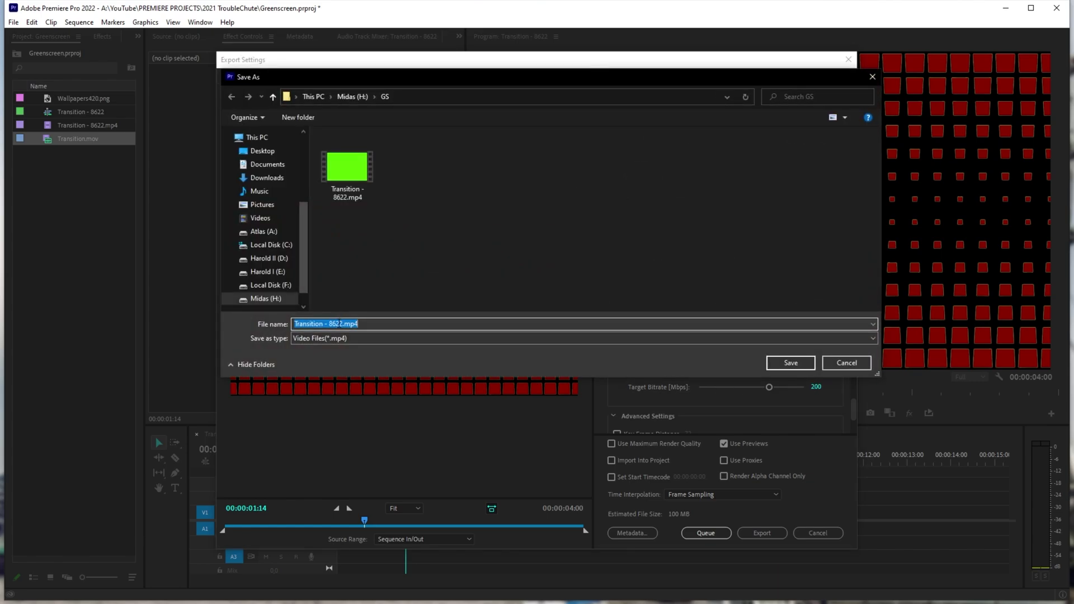
click(323, 324)
key(Delete)
key(Delete)
key(Delete)
key(Delete)
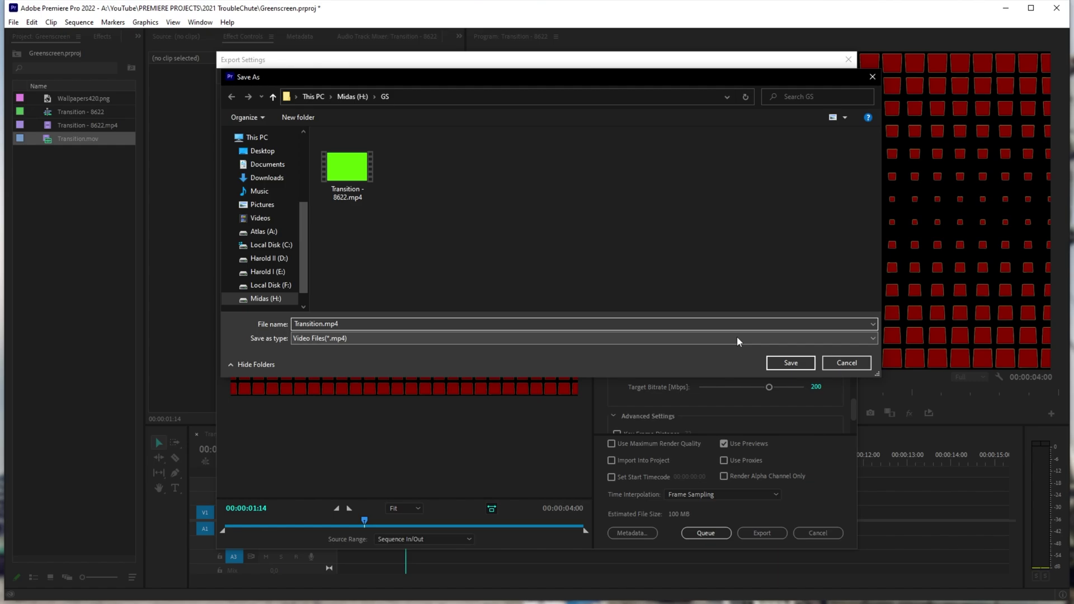
click(791, 362)
click(762, 533)
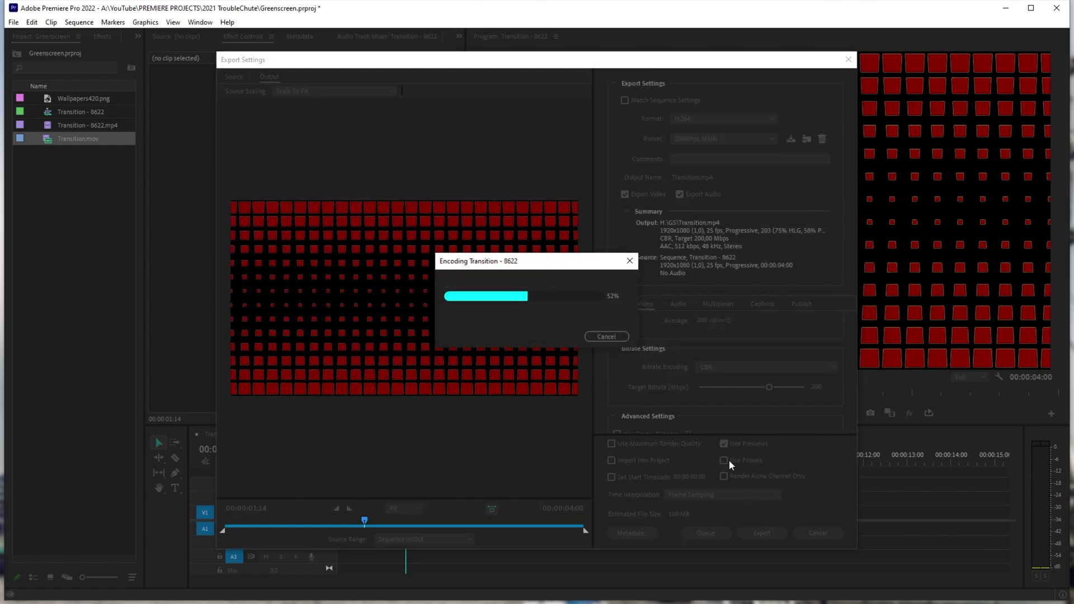
- Place Wallpapers420.png on V1 extended to 00:00:10:10, add the exported Transition.mp4 from the GS folder, and scrub to compare the clips
drag(84, 99, 358, 512)
drag(555, 511, 792, 515)
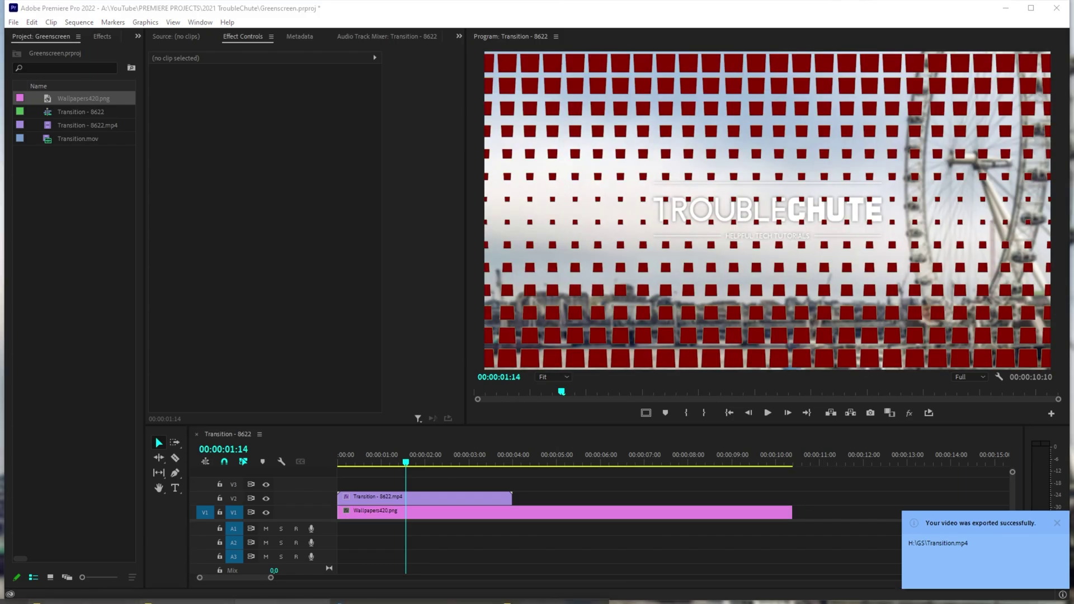
click(938, 544)
drag(610, 259, 530, 499)
click(554, 462)
drag(557, 463, 360, 482)
- Delete Transition.mp4 and the wallpaper from the timeline and set the playhead to 00:00:01:11
drag(523, 482, 538, 508)
key(Delete)
drag(392, 463, 400, 463)
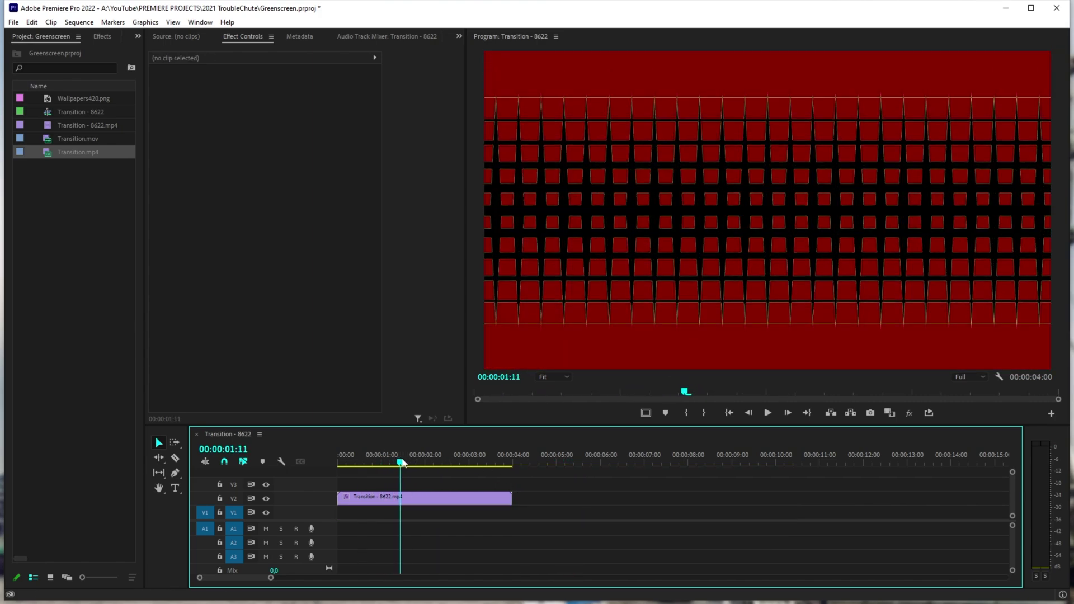
- Open the export settings for the sequence and name the H.264 output Transition_alpha.mp4 in the GS folder
key(ctrl+m)
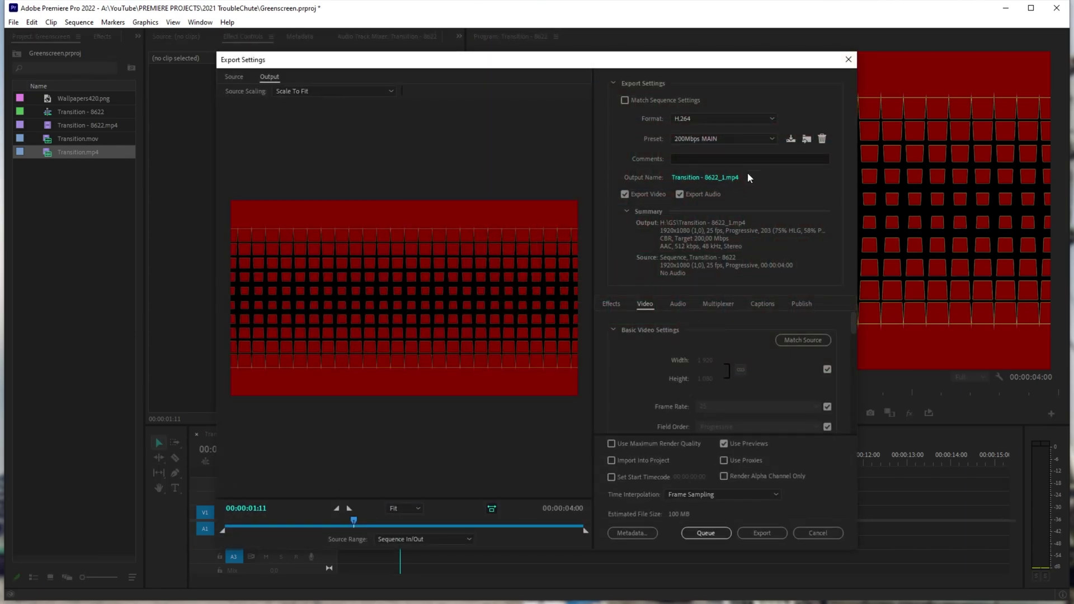
click(719, 177)
text(Transition.mp4)
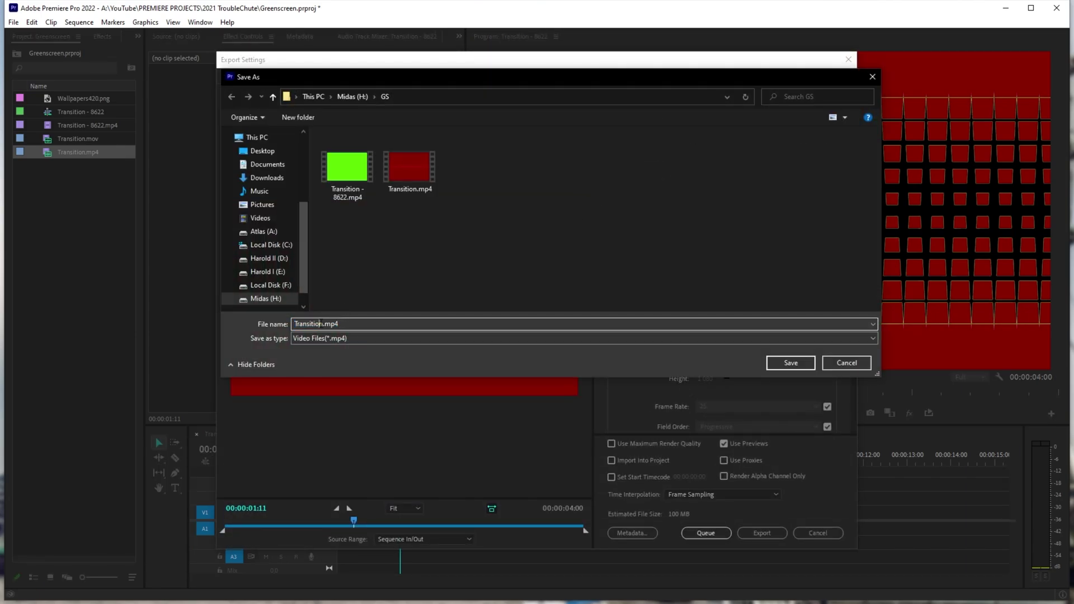
text(_alpha)
click(774, 364)
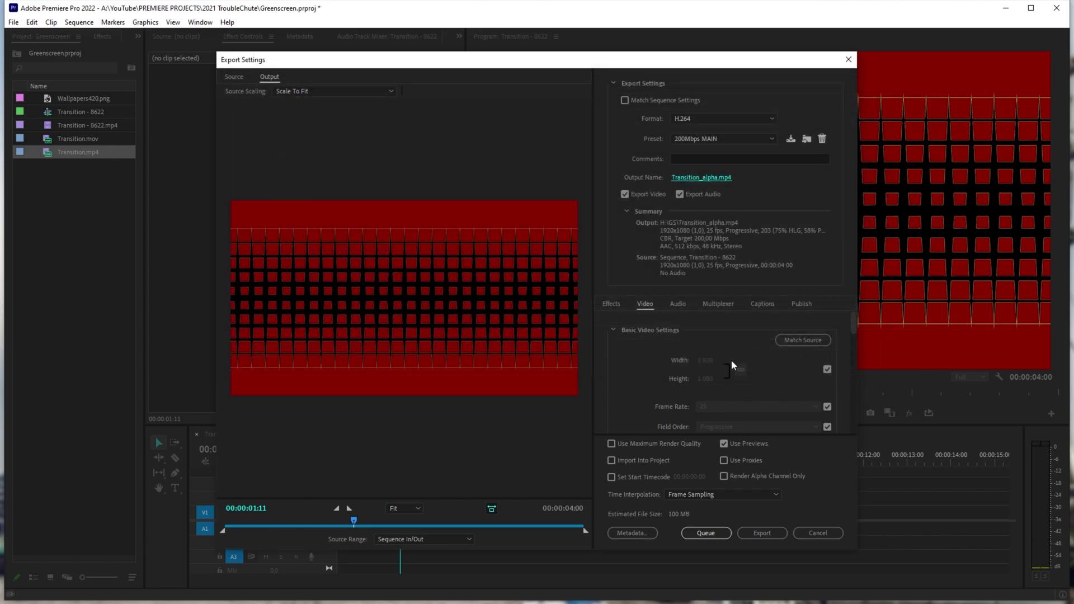
- Enable Render Alpha Channel Only, preview the matte up to 00:00:01:15, and export the sequence
scroll(653, 367, down, 1)
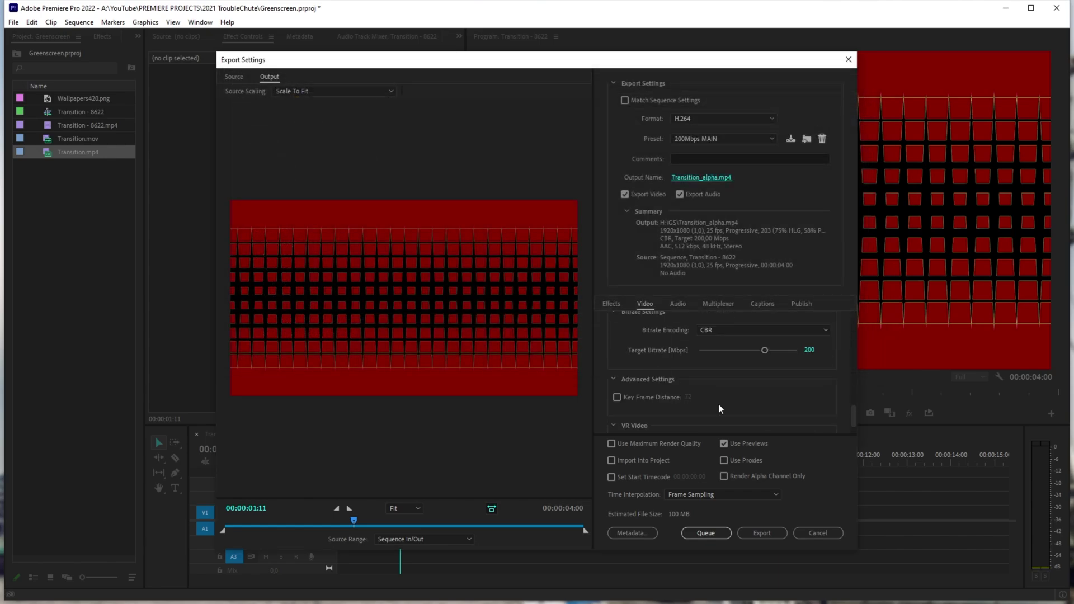
click(747, 478)
mouse_move(372, 521)
mouse_down()
mouse_move(355, 527)
mouse_move(377, 529)
mouse_move(338, 534)
mouse_move(375, 533)
mouse_up()
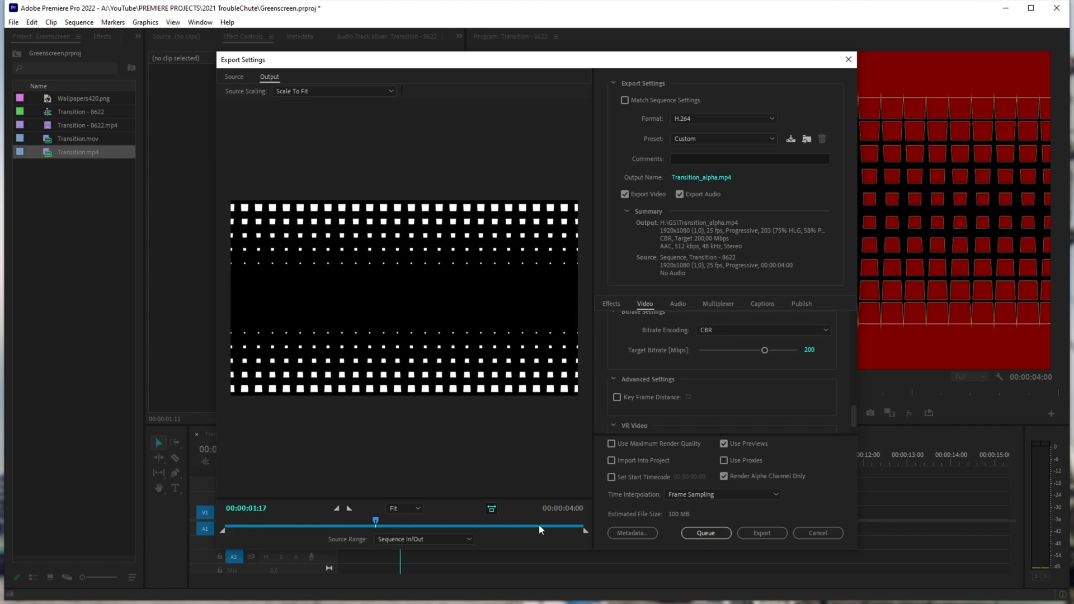
key(Left)
key(Left)
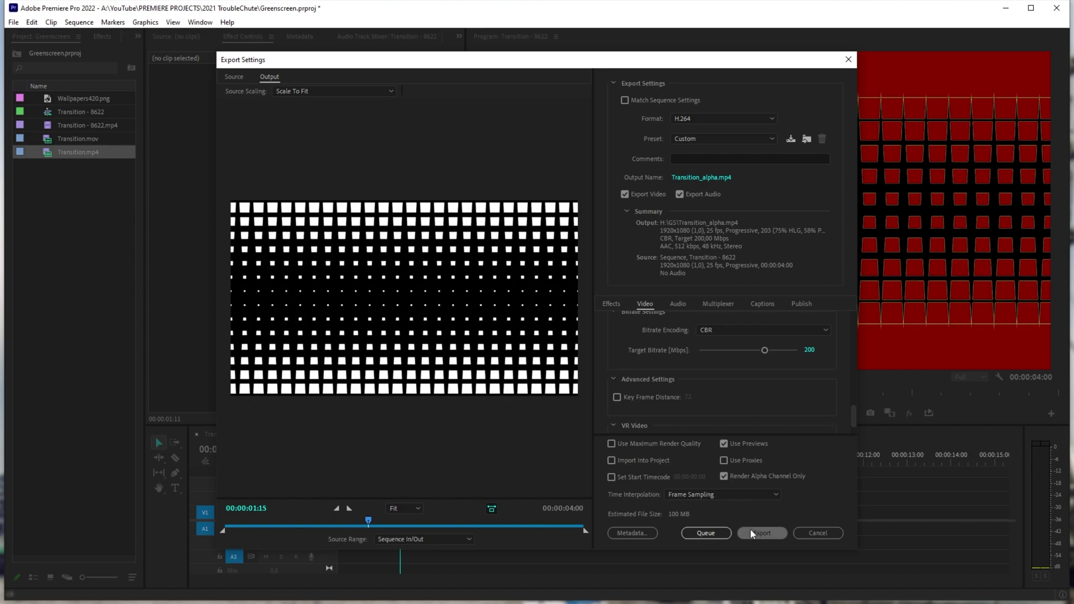
click(751, 533)
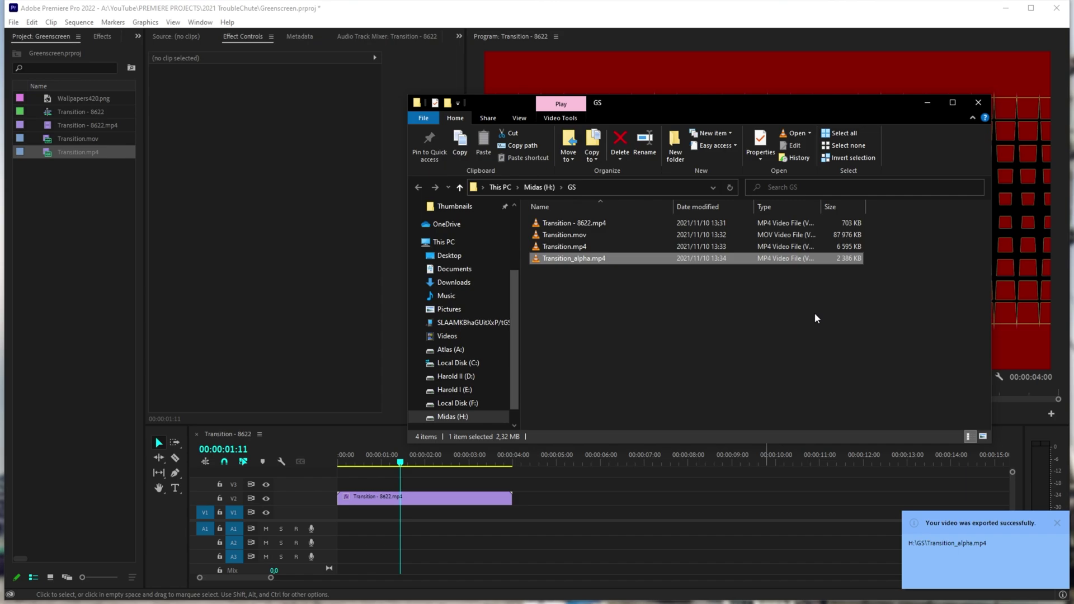
- Add Transition.mp4 on V1 and Transition_alpha.mp4 directly above it on V2, both starting at about 00:00:04:10, from the GS folder
click(626, 240)
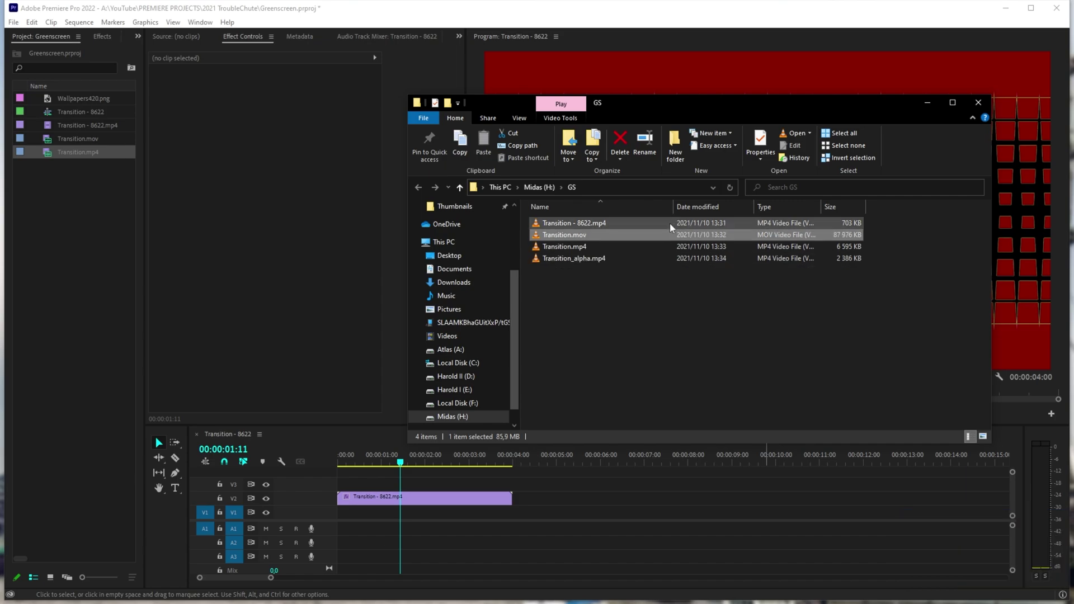
click(610, 246)
drag(582, 247, 551, 512)
drag(574, 261, 586, 569)
- Unlink the audio of Transition.mp4 and Transition_alpha.mp4 and delete their audio clips from A1 and A2
key(ctrl+l)
click(596, 508)
drag(727, 525, 677, 542)
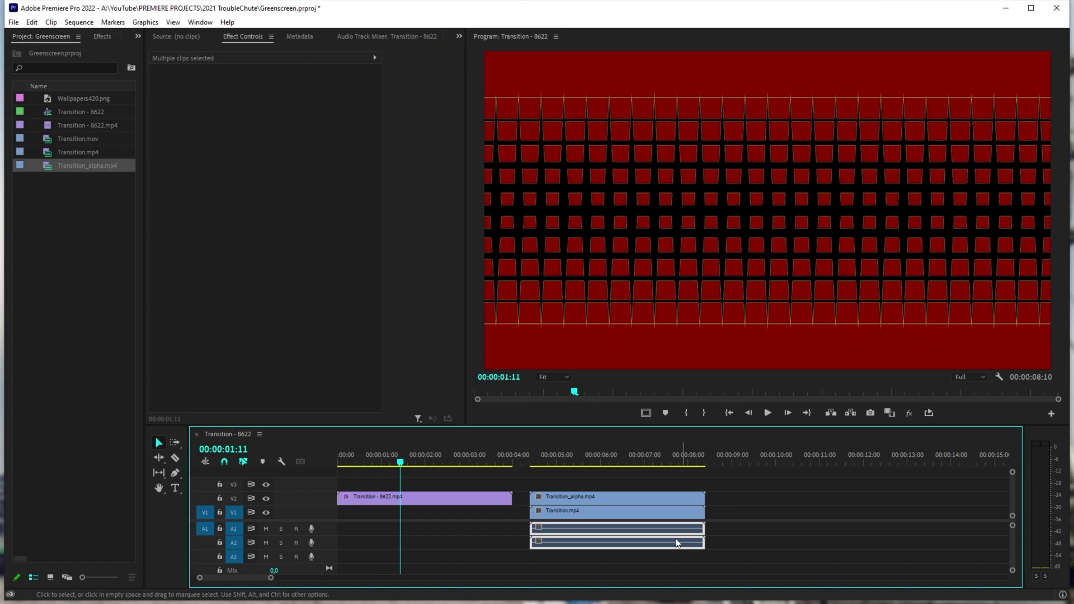
key(Delete)
- Move the playhead to 00:00:05:01 and toggle V2's visibility to compare the alpha clip with the colour clip
mouse_move(549, 460)
mouse_down()
mouse_move(580, 461)
mouse_move(558, 461)
mouse_up()
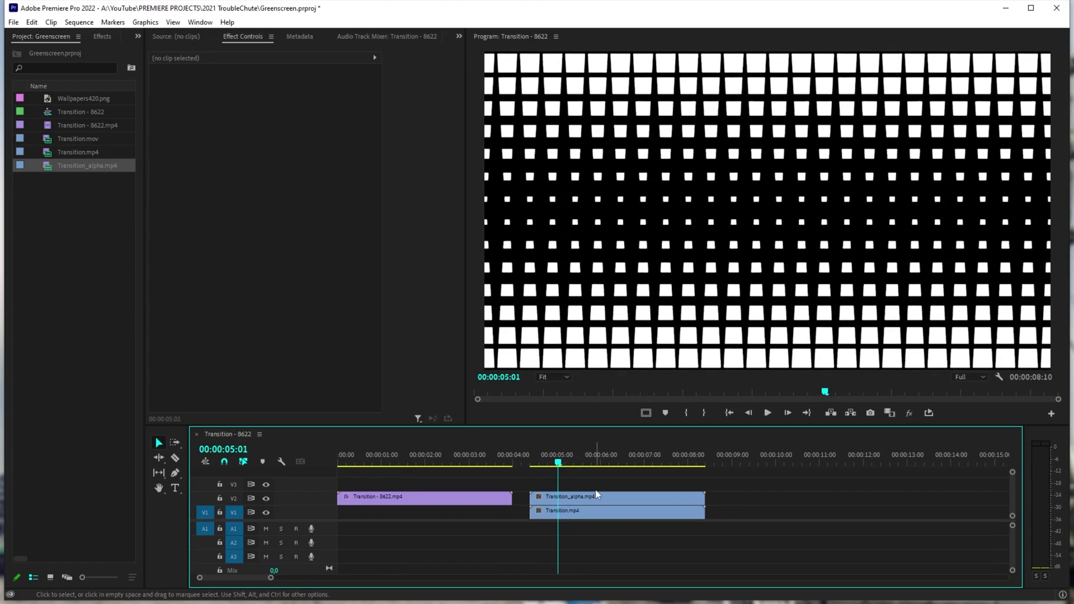
click(267, 499)
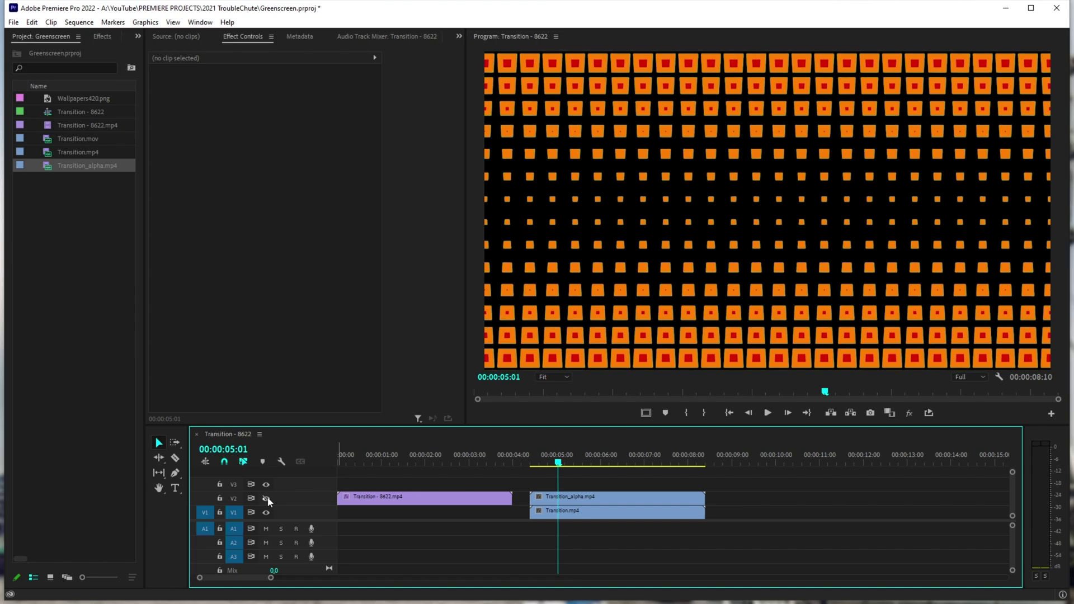
click(266, 499)
- Move Transition.mp4 and Transition_alpha.mp4 up one track and place Wallpapers420.png on V1 beneath them, extended to their end
drag(631, 539, 610, 498)
drag(614, 510, 614, 493)
drag(75, 98, 705, 514)
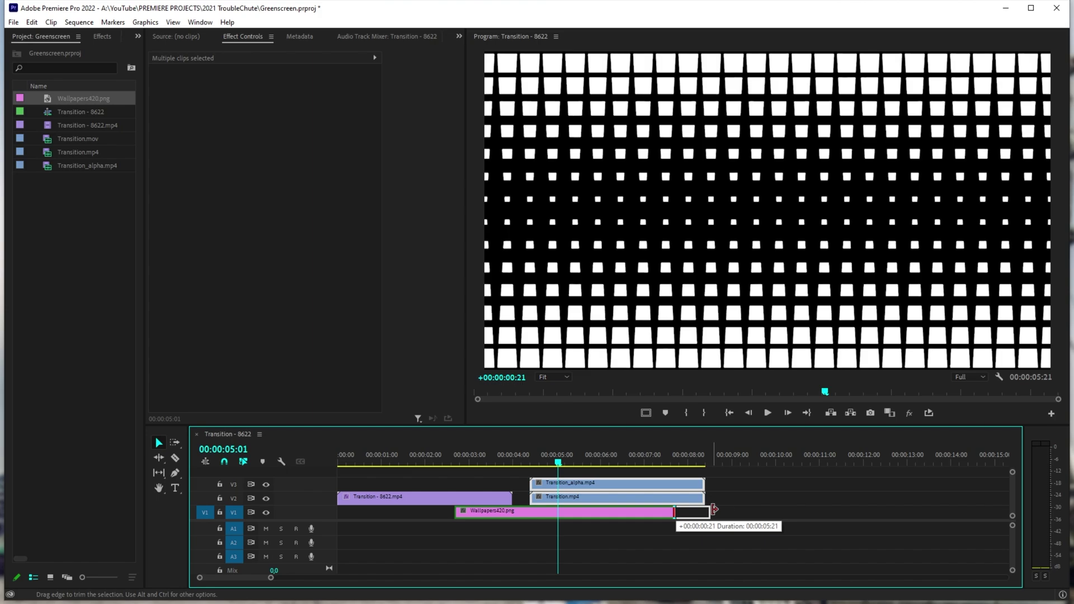
- Find the Track Matte Key effect by searching for "matte" and apply it to Transition.mp4 on V2
click(96, 37)
click(81, 48)
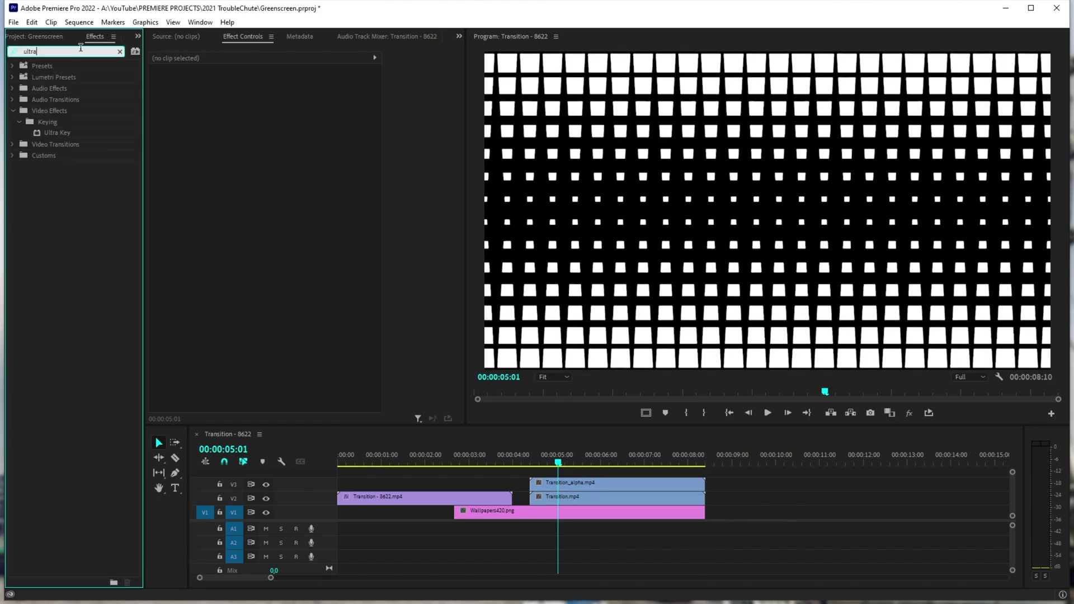
text(matte)
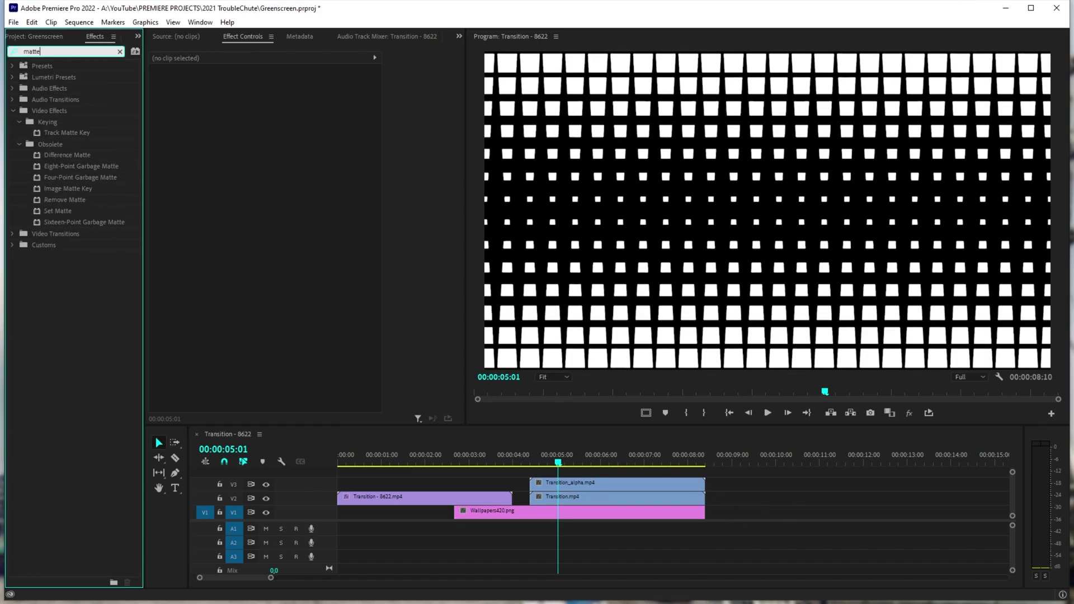
click(52, 133)
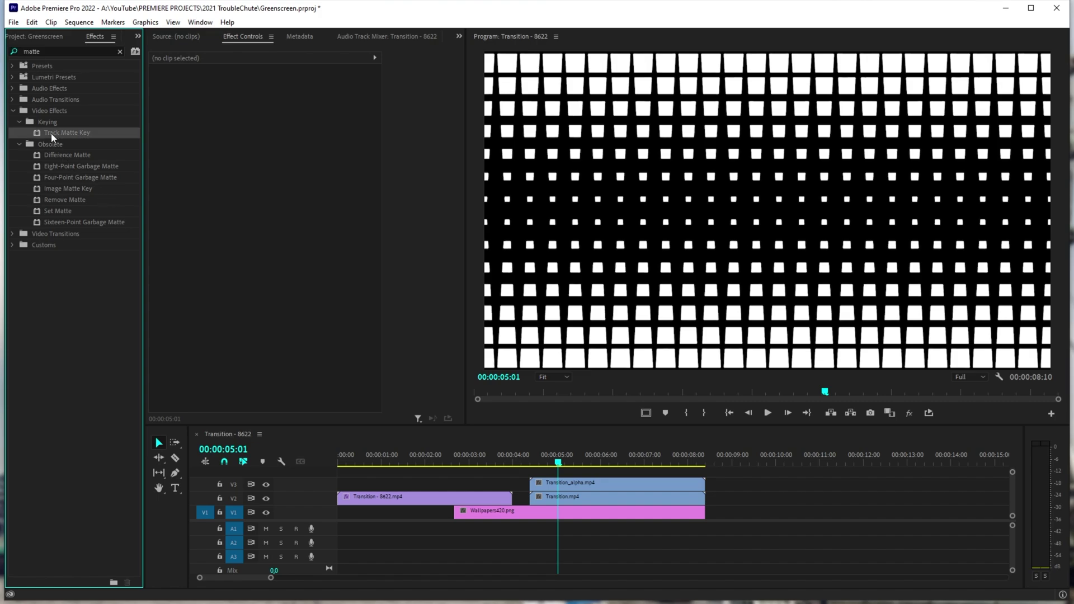
drag(497, 386, 582, 503)
click(582, 499)
- Toggle V3's visibility to check the layers, set the Track Matte Key's Matte to Video 3, and scrub through the clip
click(266, 484)
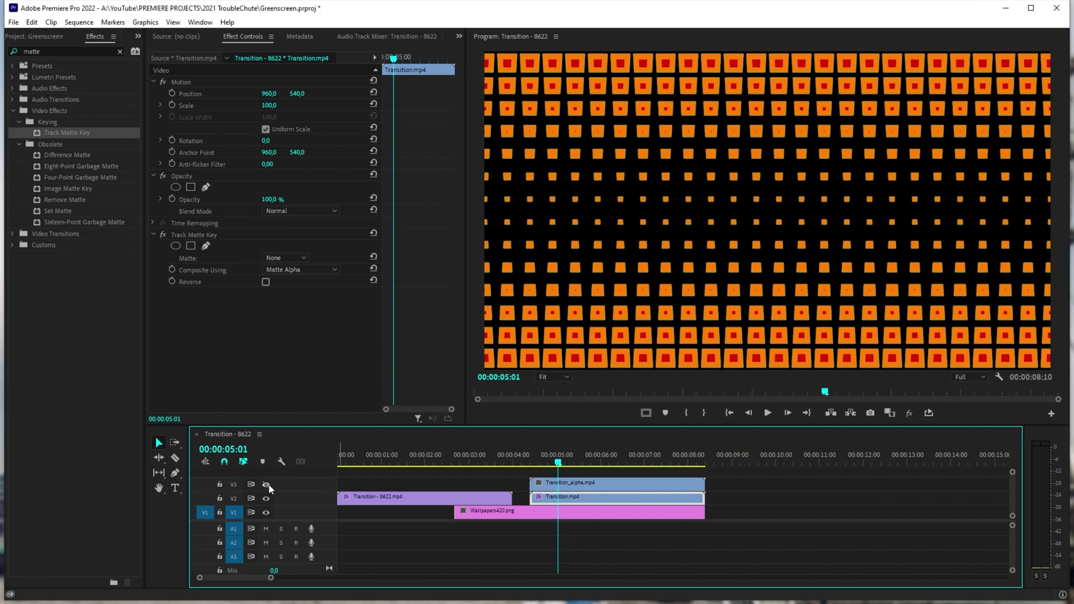
click(266, 485)
click(189, 260)
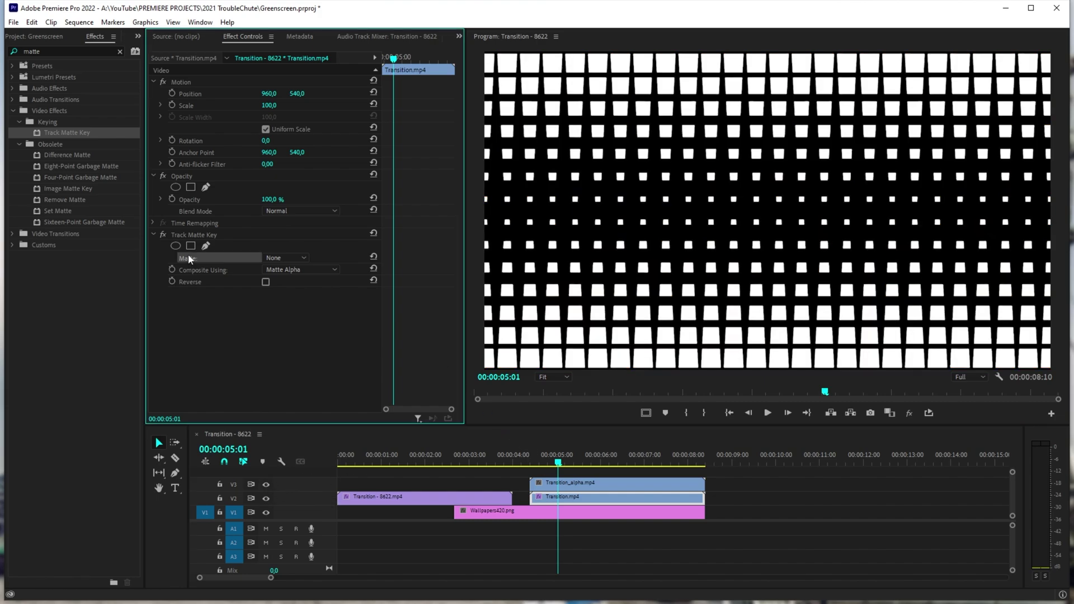
click(291, 257)
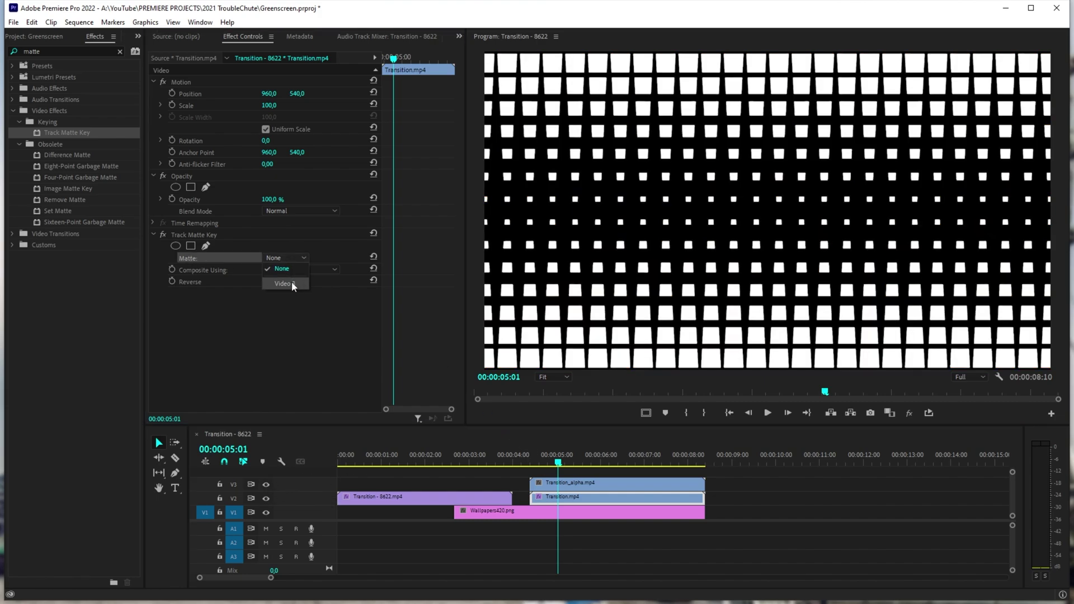
click(292, 284)
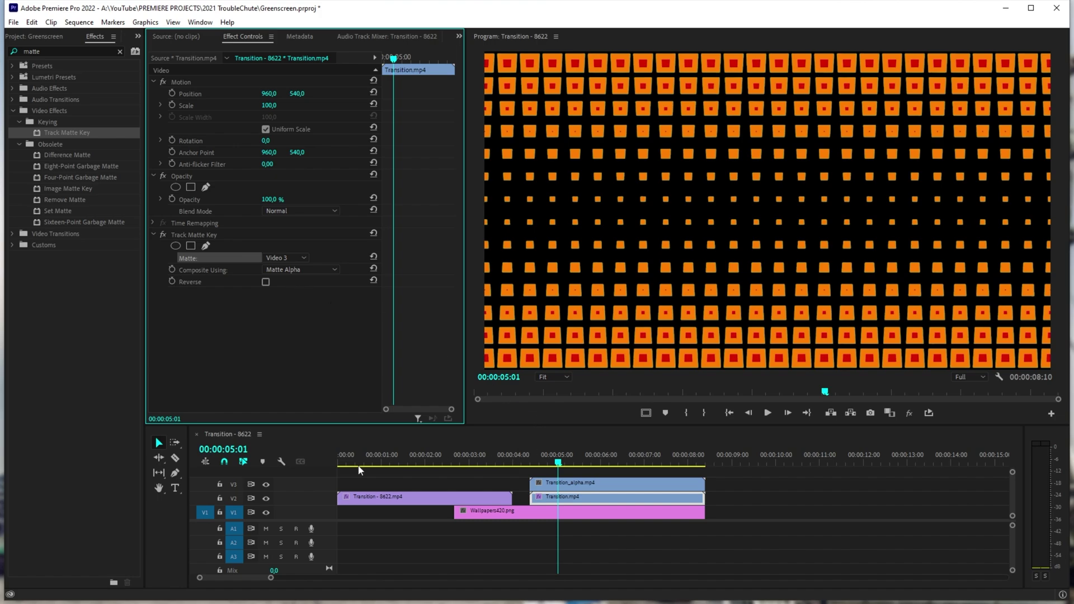
click(573, 463)
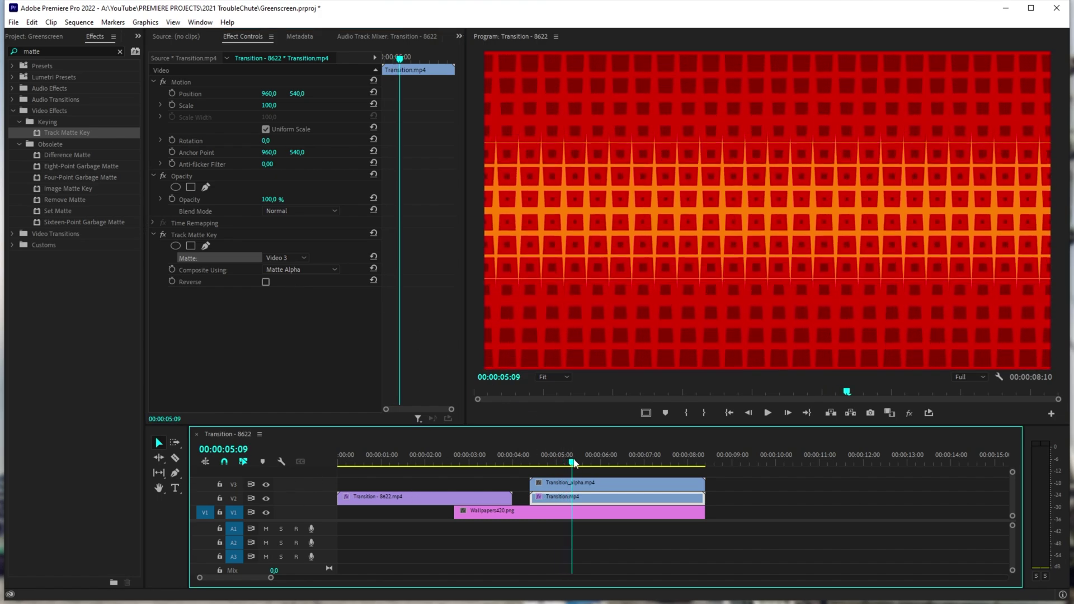
drag(574, 463, 563, 465)
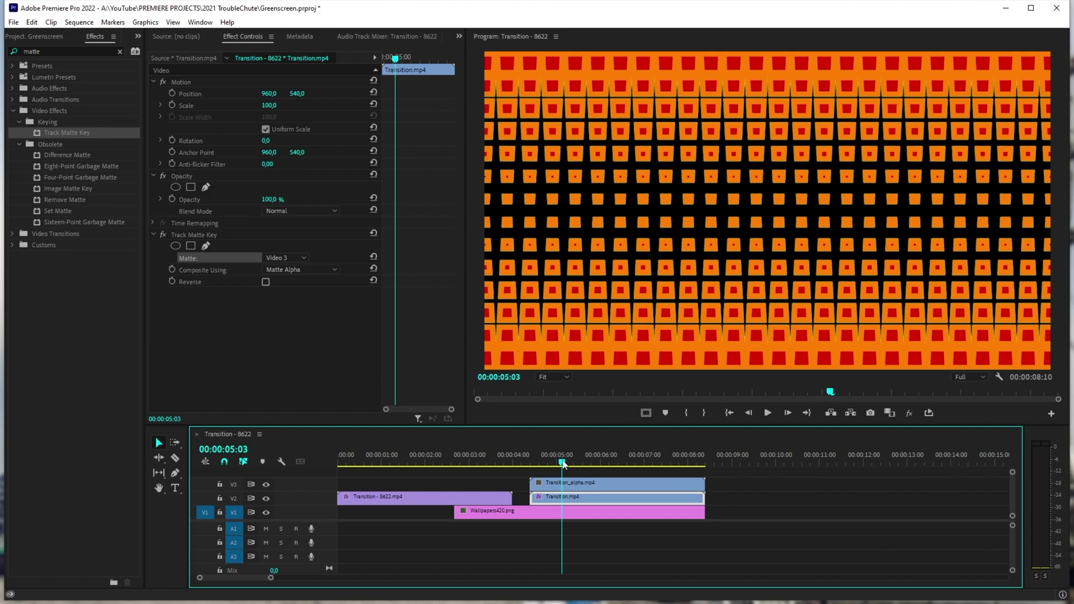
- Set the Track Matte Key to composite using Matte Luma and scrub the clip over the wallpaper, ending at 00:00:06:00
click(196, 267)
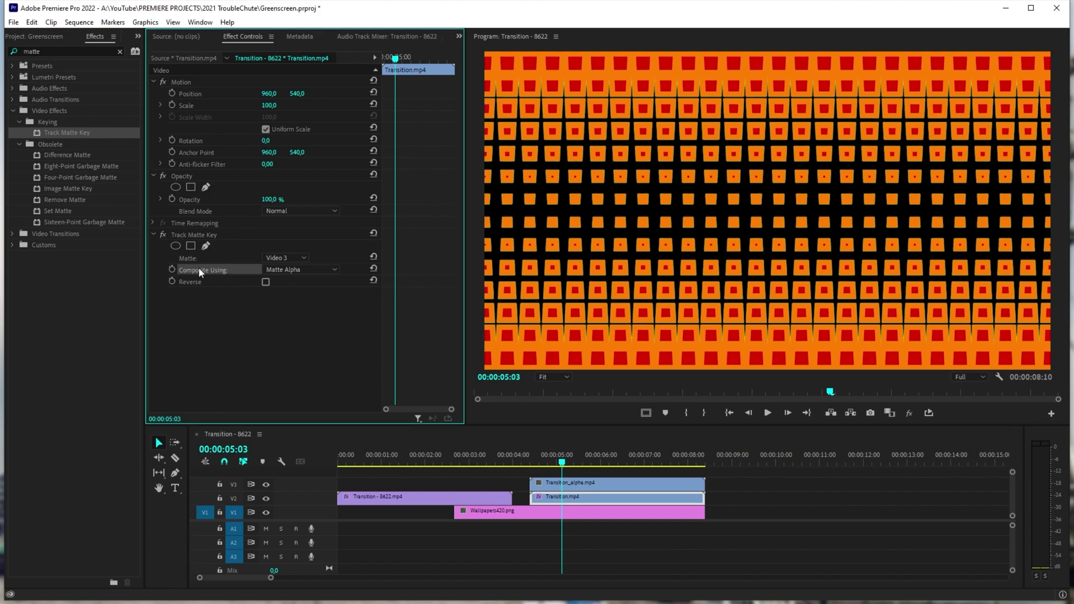
click(303, 270)
click(309, 294)
click(576, 464)
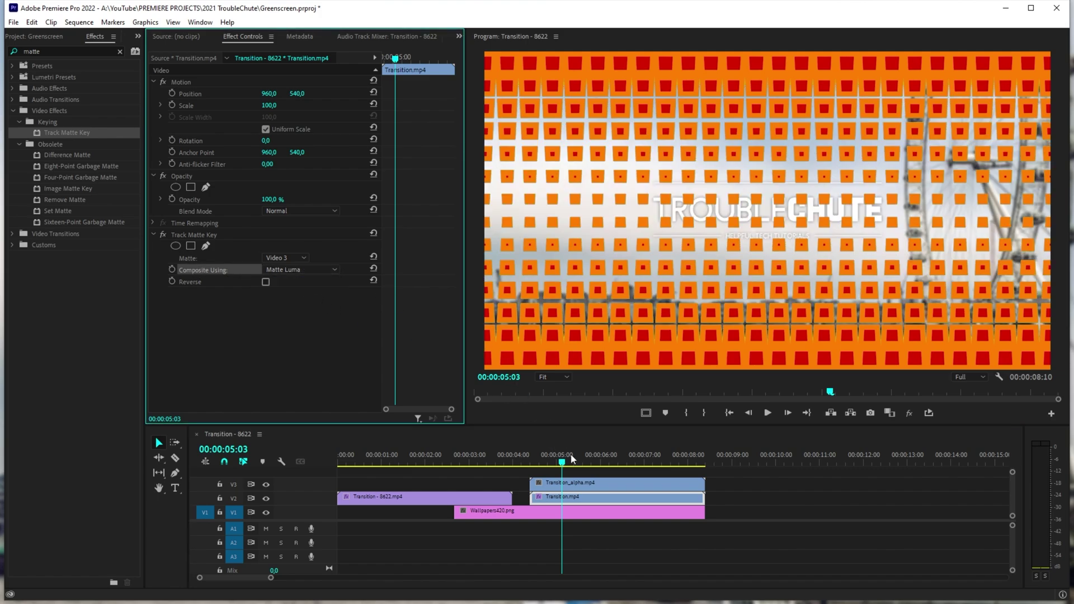
drag(580, 468, 613, 469)
click(748, 497)
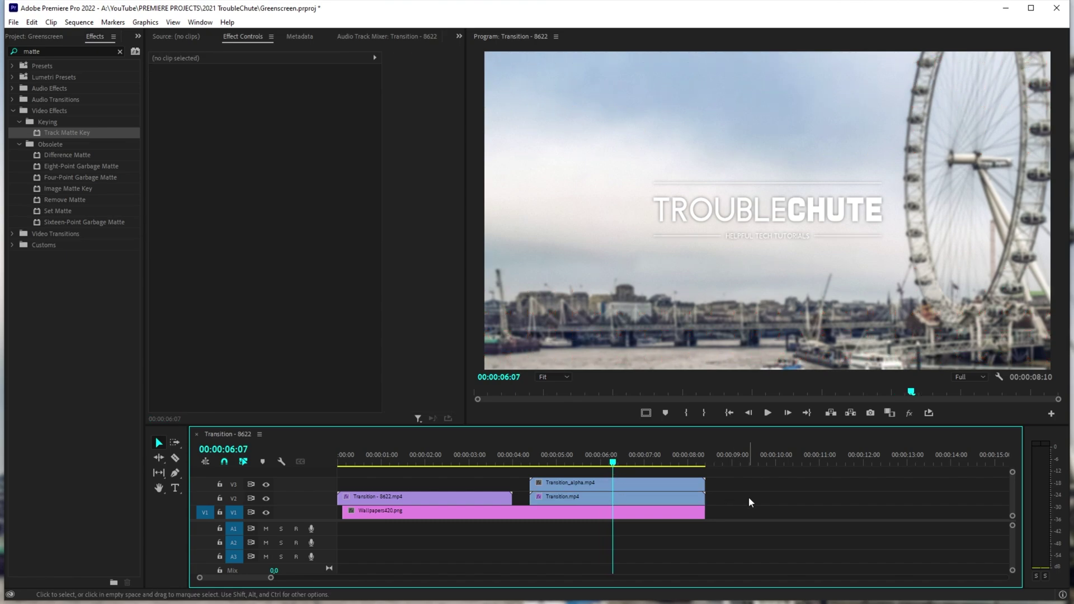
click(600, 463)
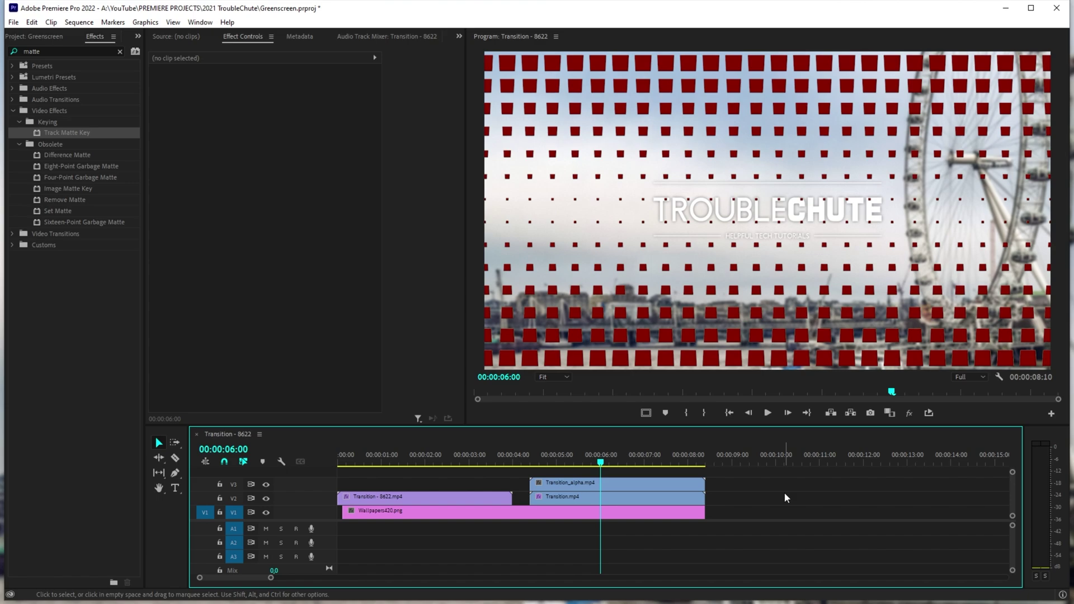
- Create a new bin in the project and move all existing project items into it
click(36, 35)
right_click(73, 427)
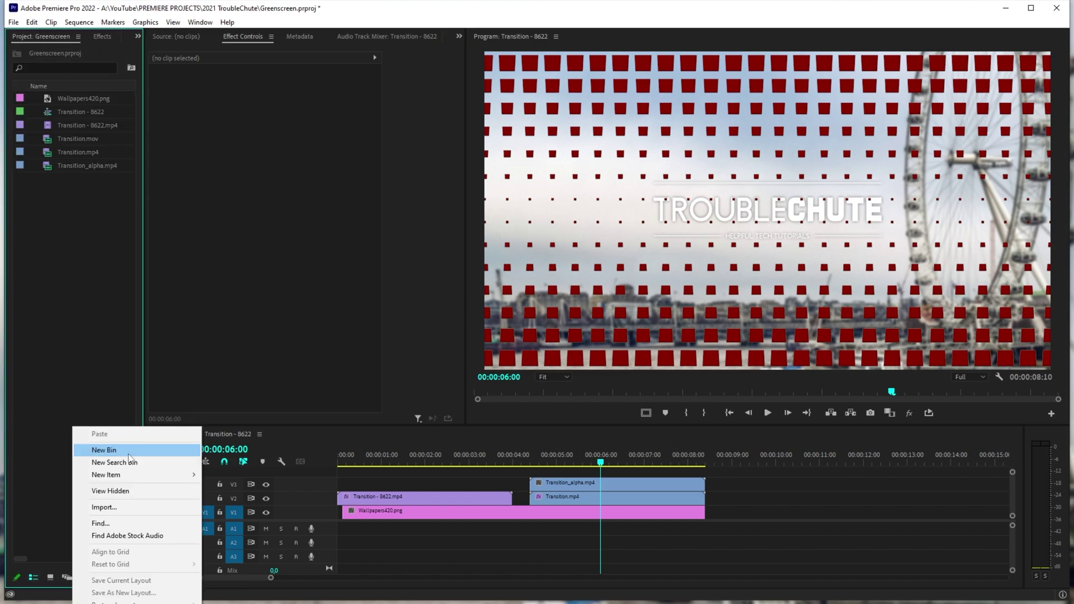
click(129, 454)
drag(100, 248, 47, 99)
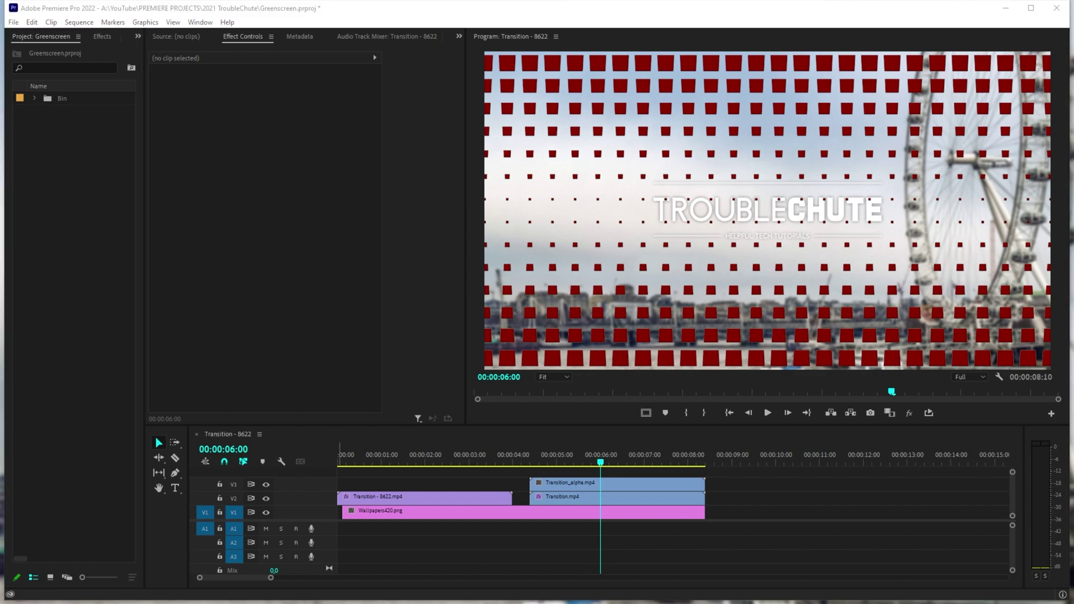
- Bring Curtain - 2550.mp4 into the GS folder and import it into the Premiere Pro project outside the bin
key(alt+Tab)
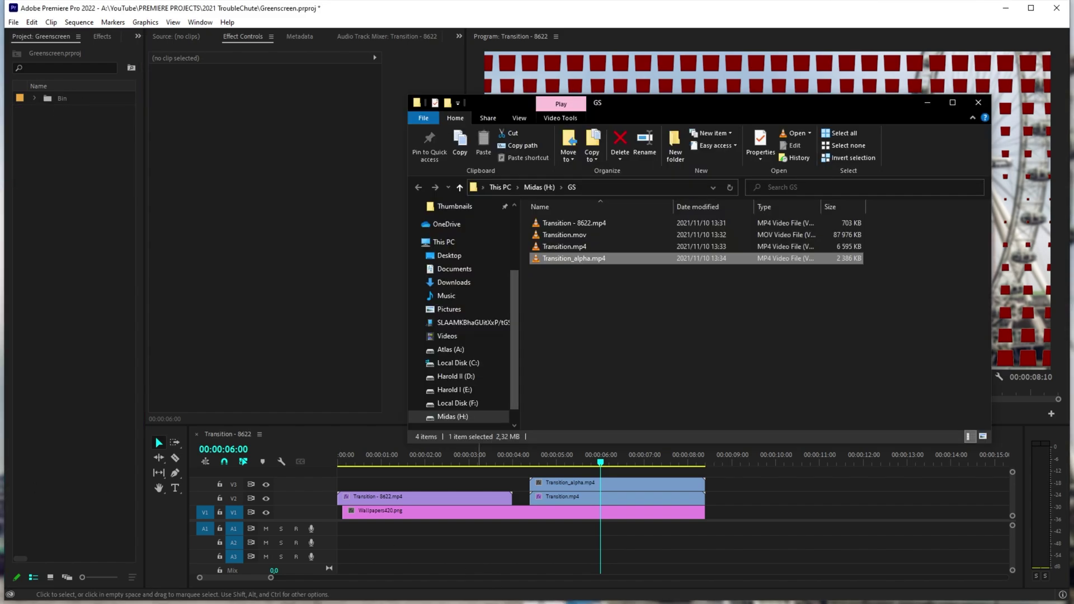
drag(574, 258, 738, 358)
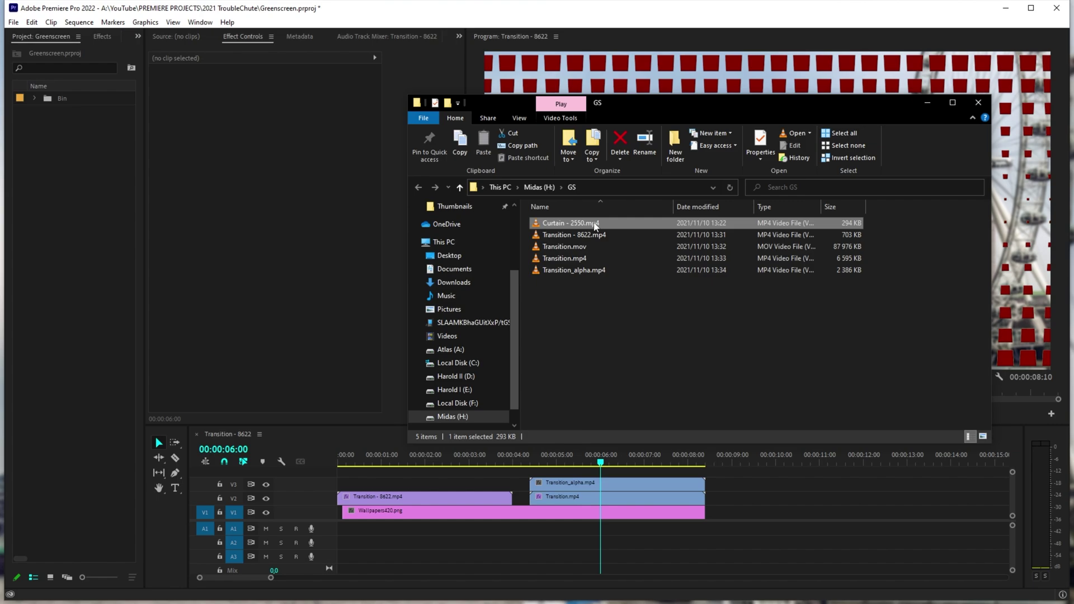
drag(595, 225, 61, 127)
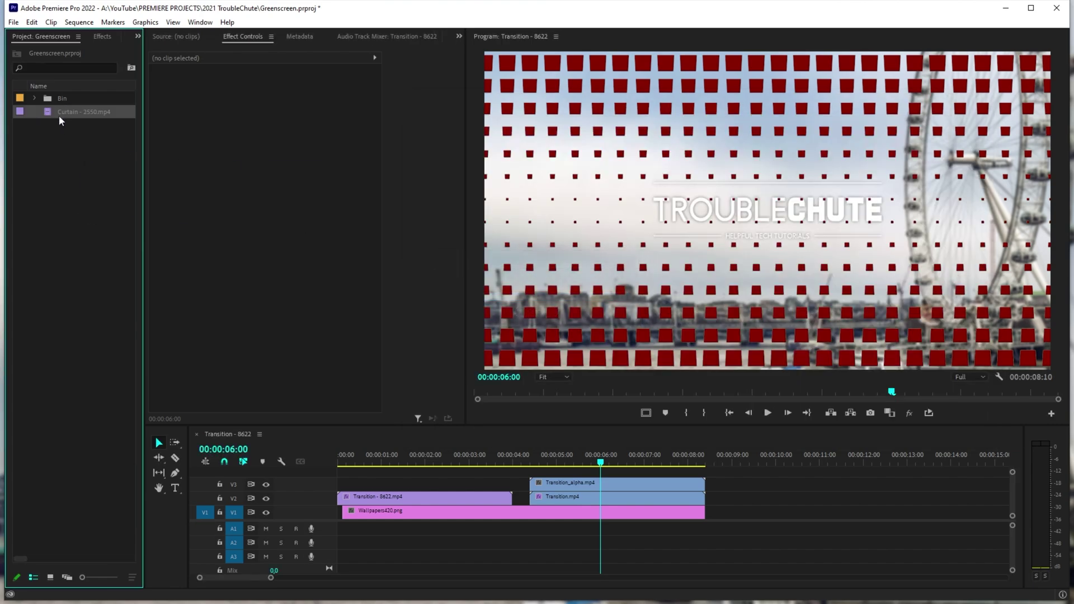
- Create a new sequence from Curtain - 2550.mp4 and preview the green-screen opening at 00:00:02:00
right_click(59, 114)
click(141, 360)
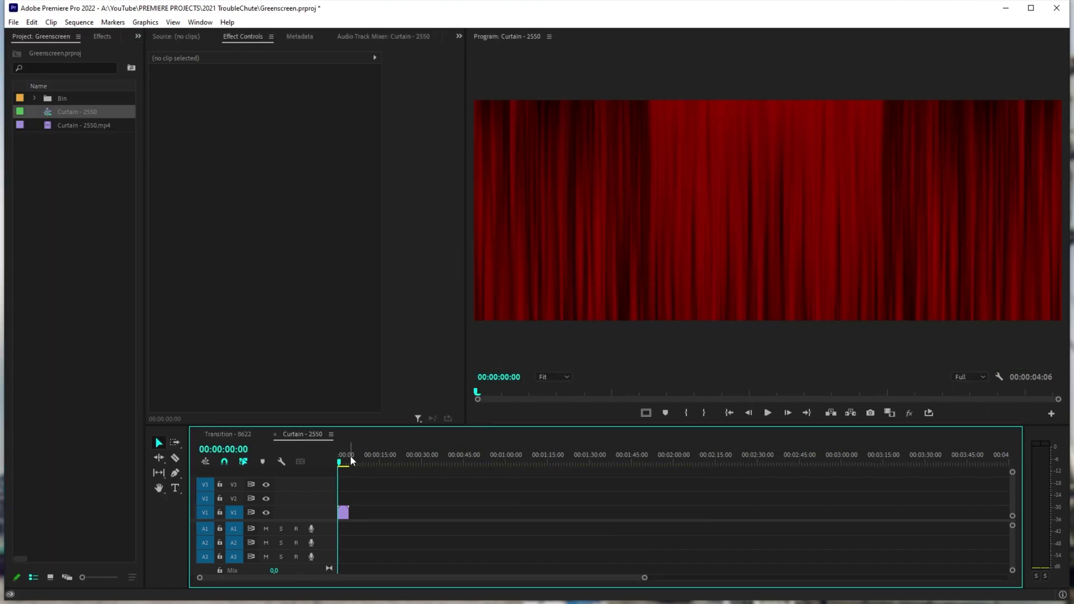
scroll(376, 527, up, 4)
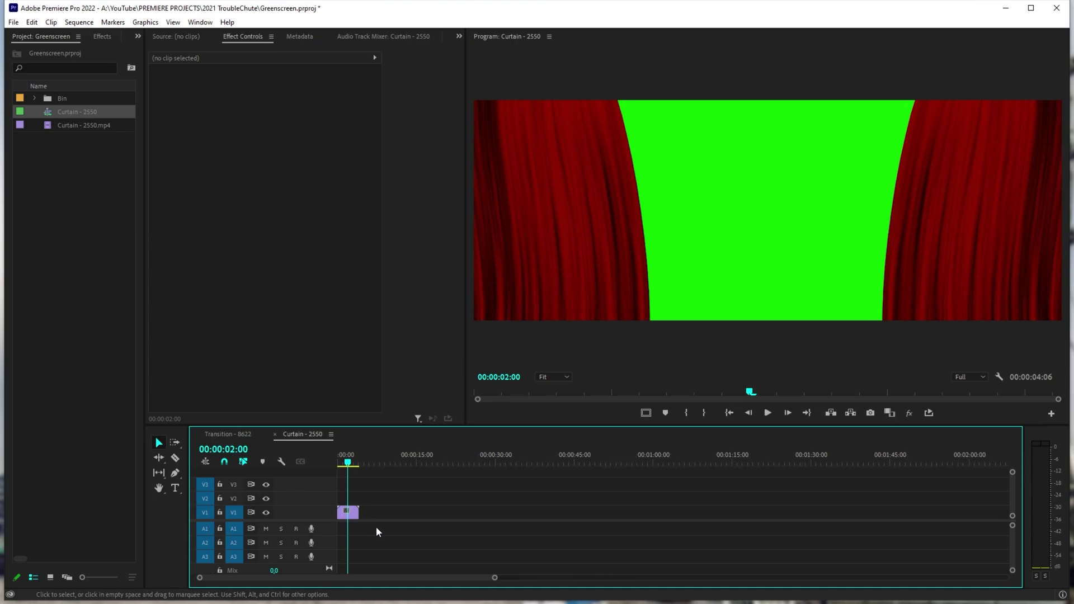
scroll(376, 531, up, 2)
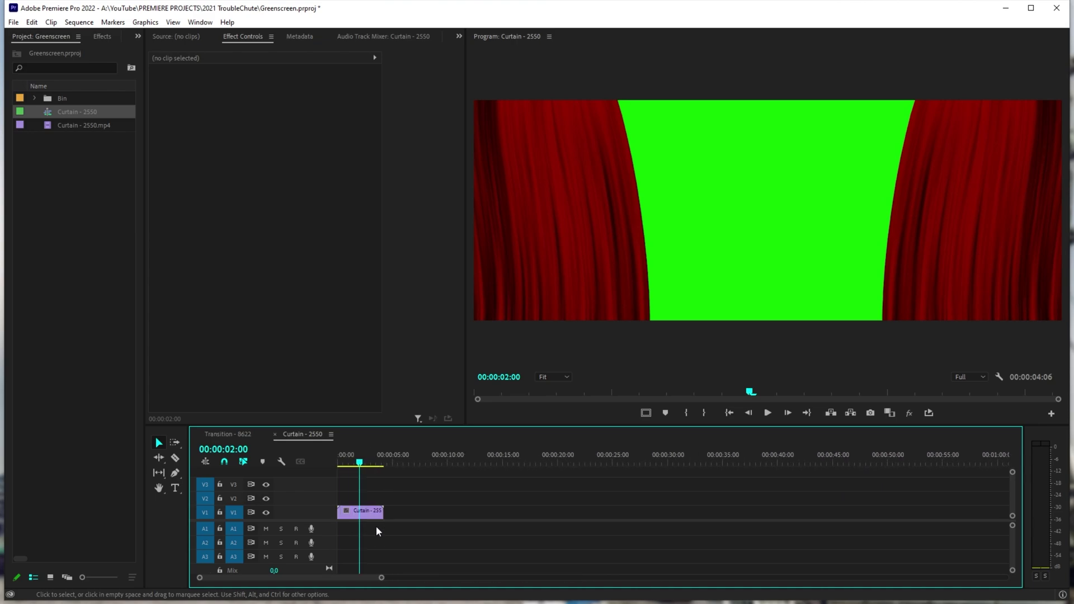
- Apply the Ultra Key effect to the Curtain - 2550 clip in the sequence and key out its green background
click(55, 69)
click(95, 36)
click(78, 52)
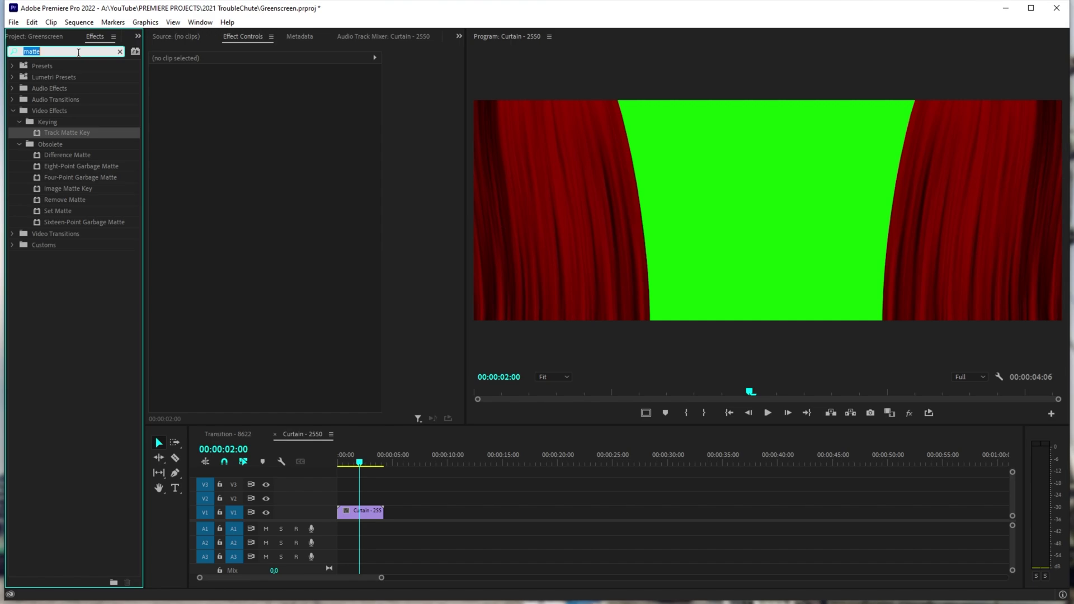
text(ultra)
drag(57, 133, 361, 511)
- Export the keyed curtain sequence in H.264 format as C.mp4 to the GS folder
key(ctrl+m)
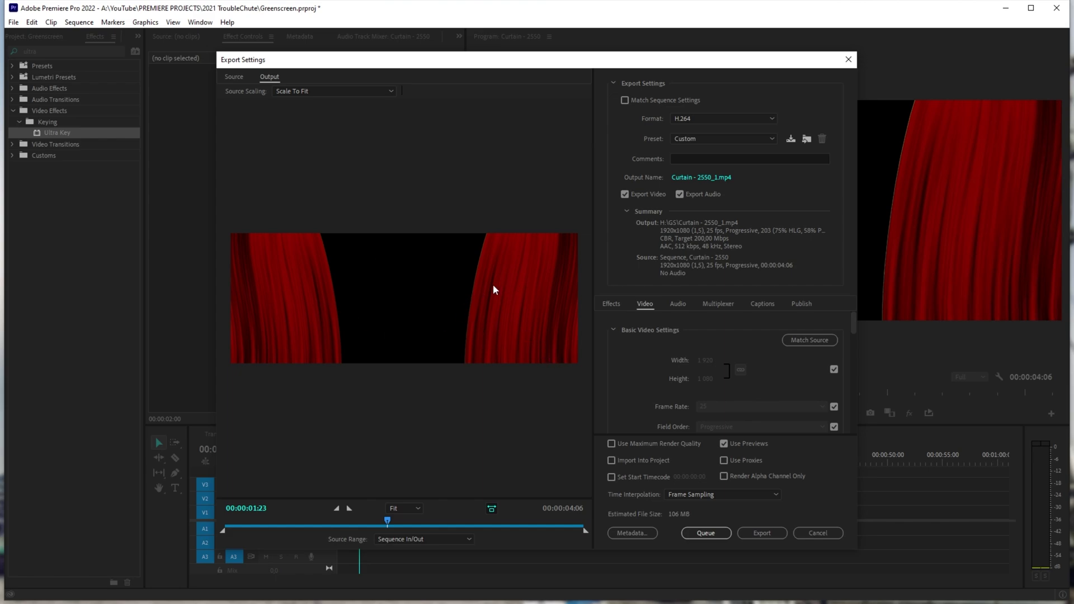
scroll(687, 368, down, 6)
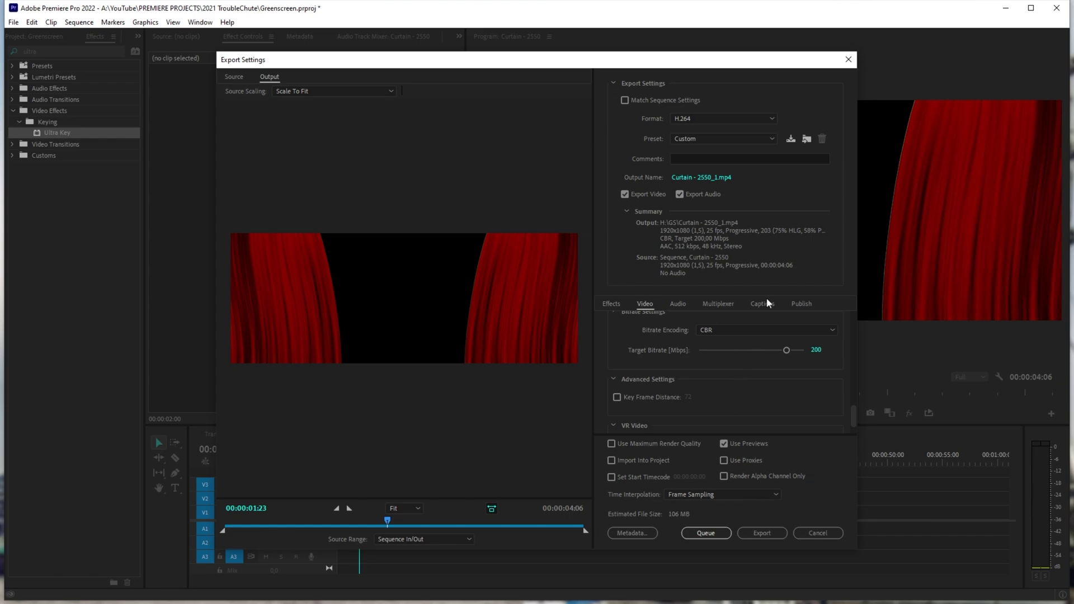
text(C)
key(Return)
click(748, 533)
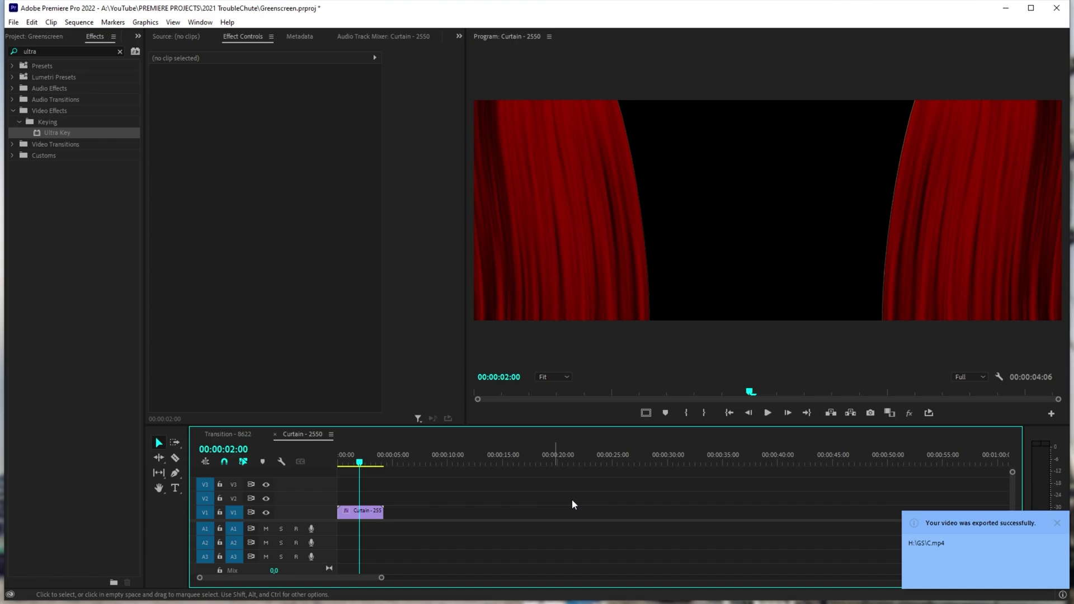
- Export the sequence in H.264 as C_a.mp4 with Render Alpha Channel Only enabled
key(ctrl+m)
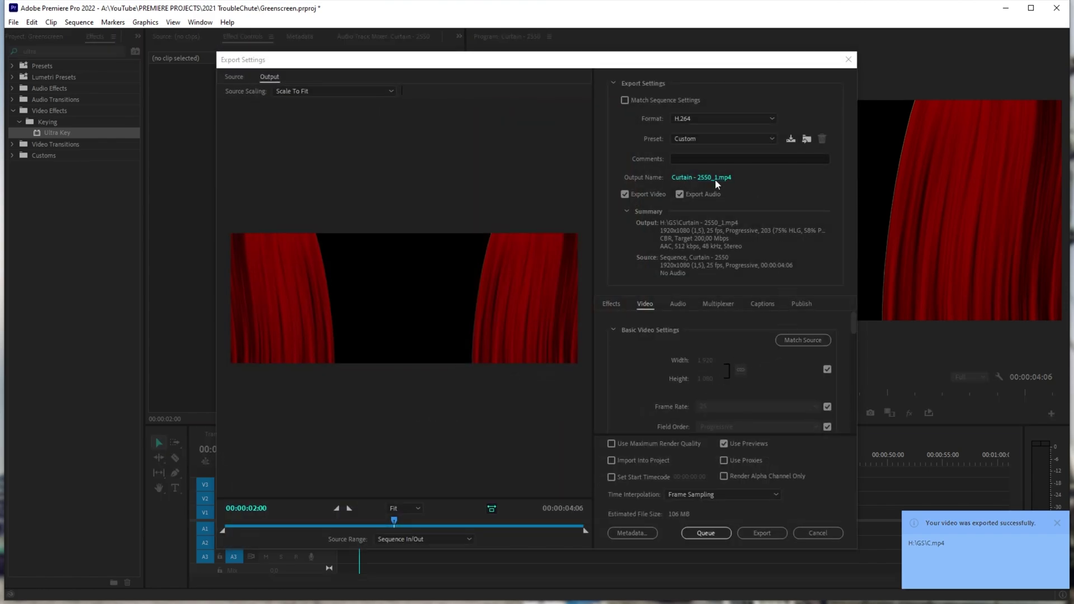
click(715, 178)
text(C_a)
key(Return)
click(724, 476)
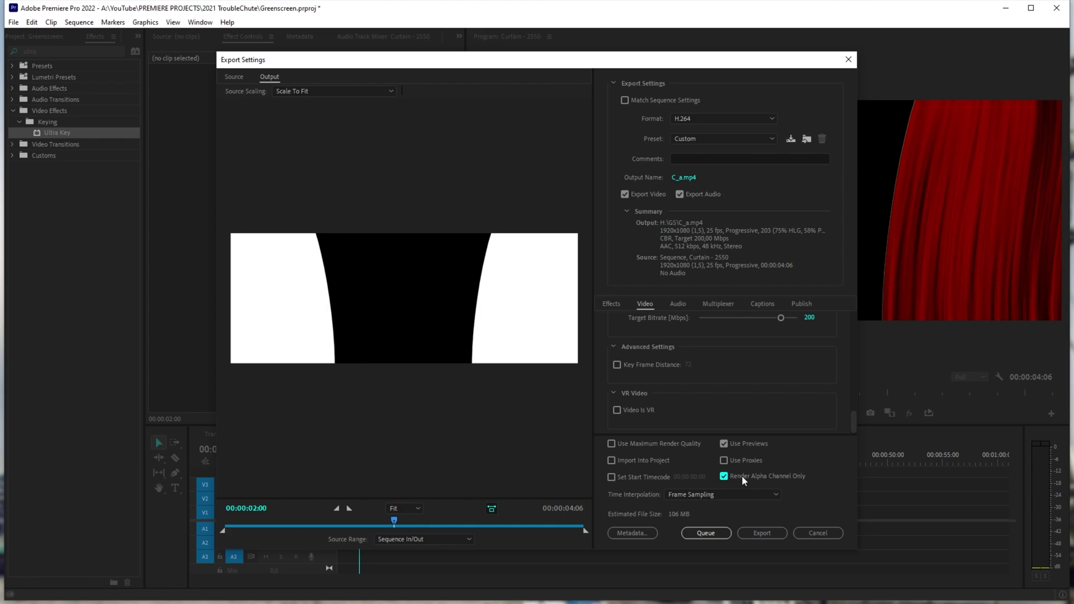
click(744, 532)
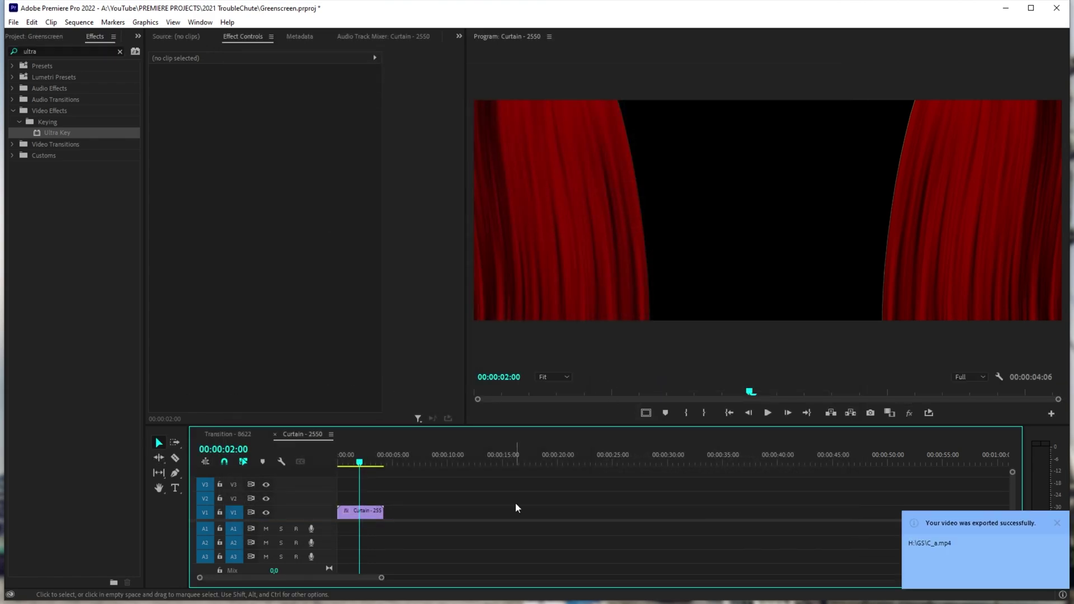
- Export the sequence in QuickTime format as Curtain - 2550_1.mov
key(ctrl+m)
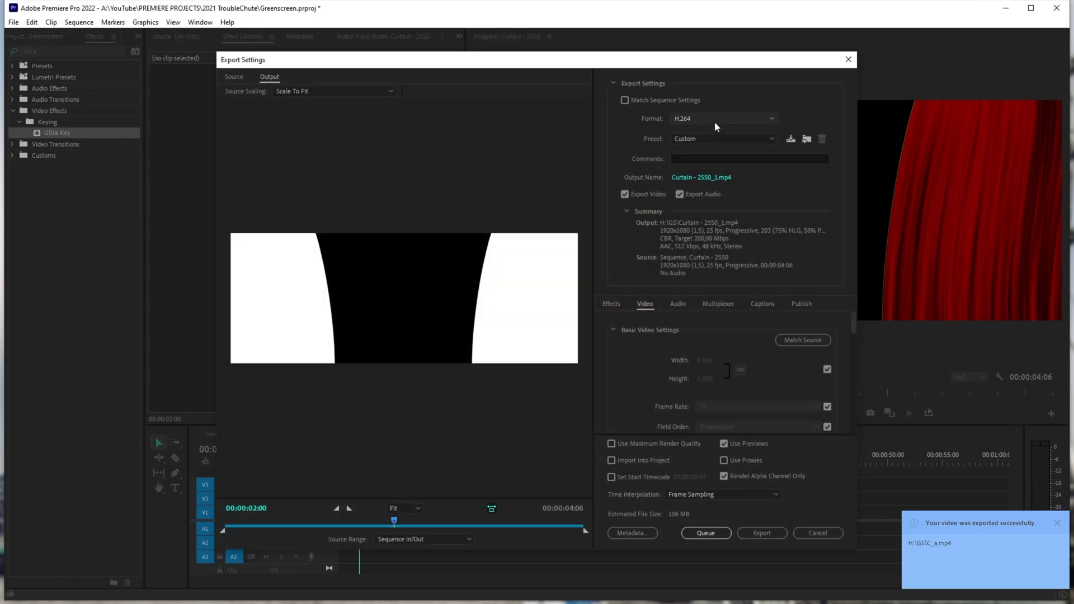
click(714, 120)
click(725, 448)
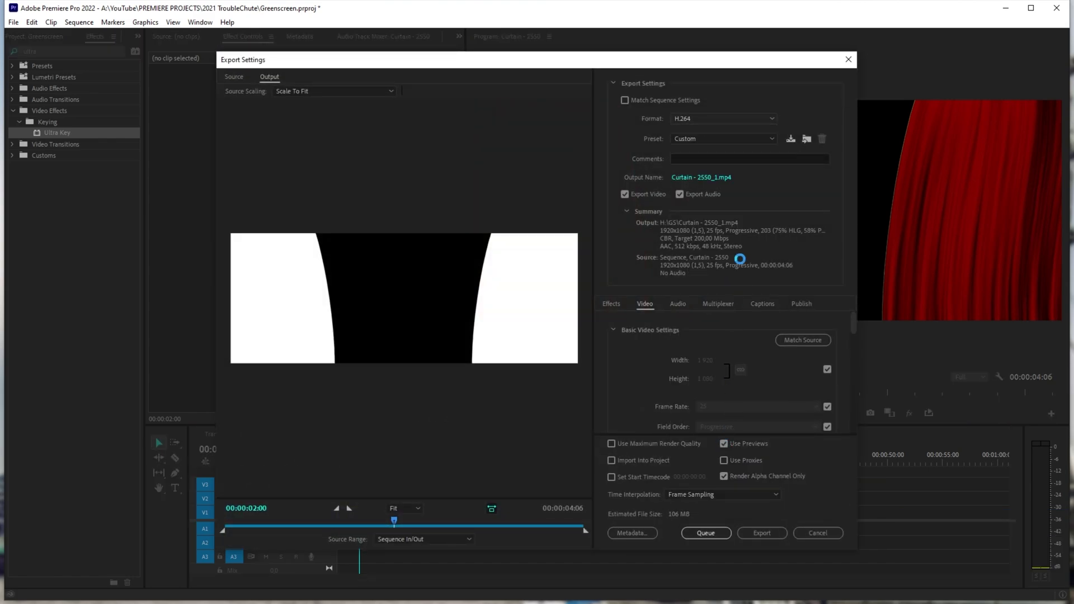
click(760, 535)
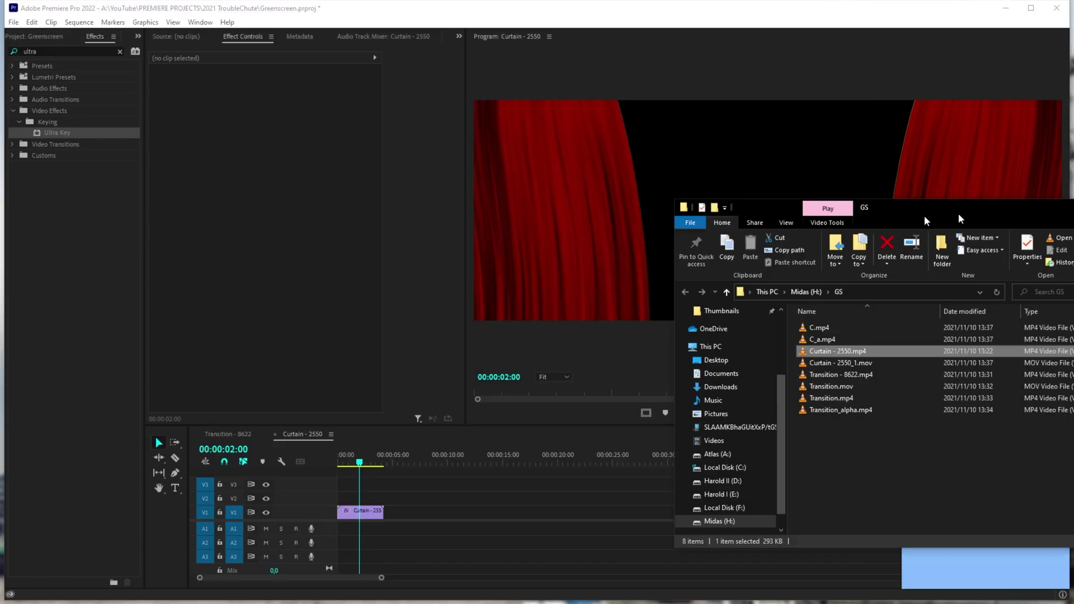
- Switch to the GS folder in File Explorer and compare the file sizes of the original, MOV and H.264 curtain files
drag(966, 211, 528, 147)
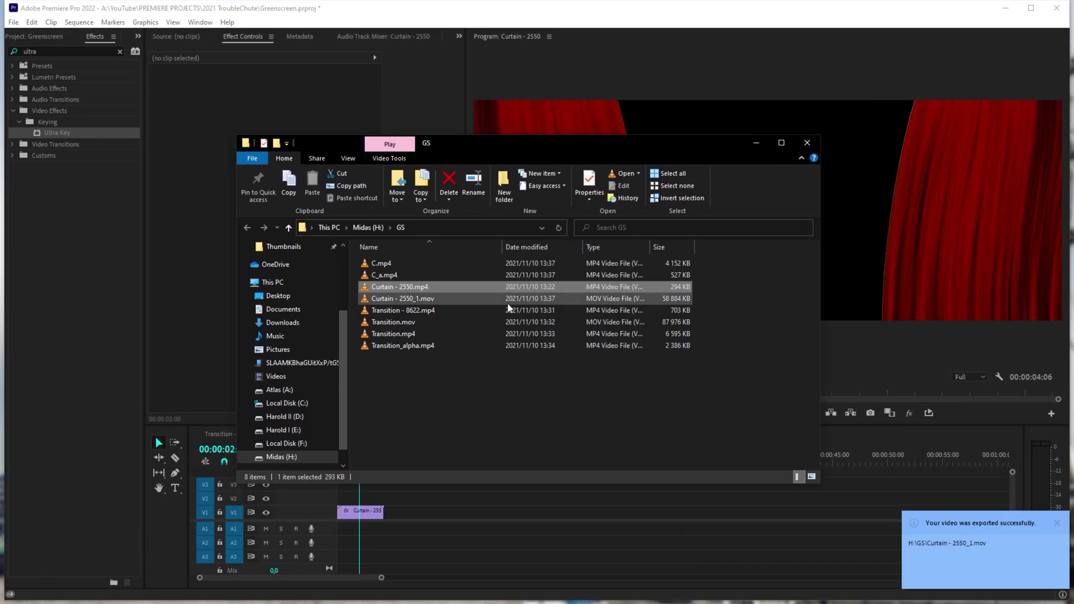
click(472, 300)
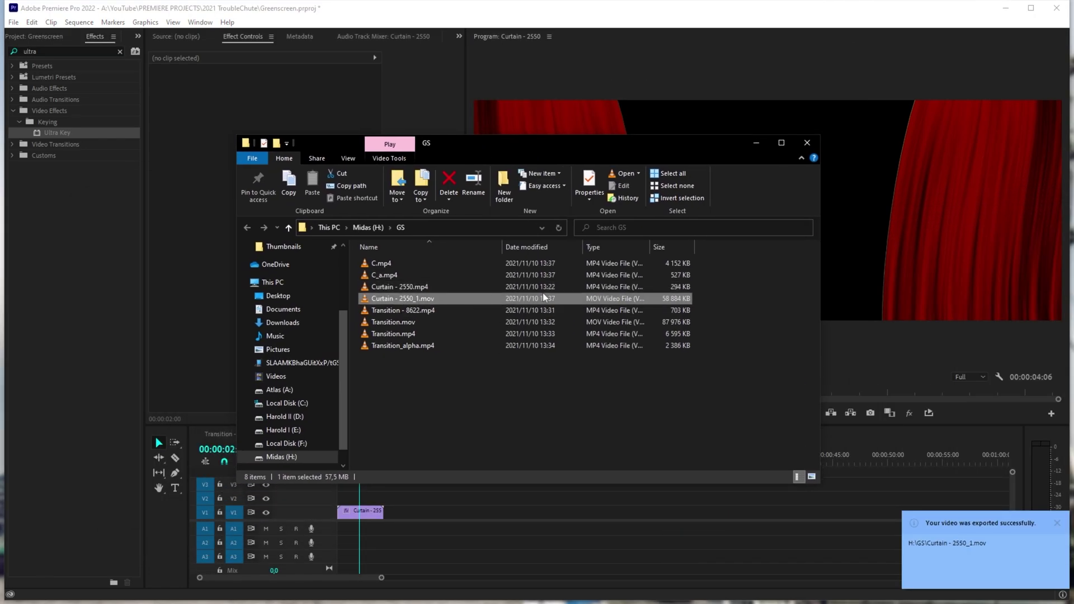
click(660, 288)
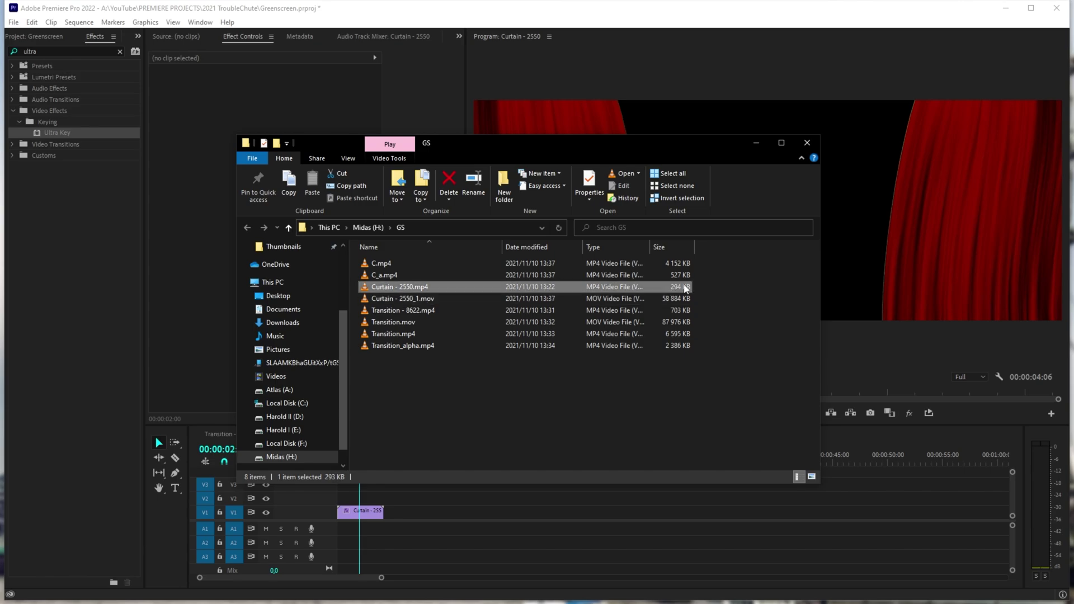
click(658, 264)
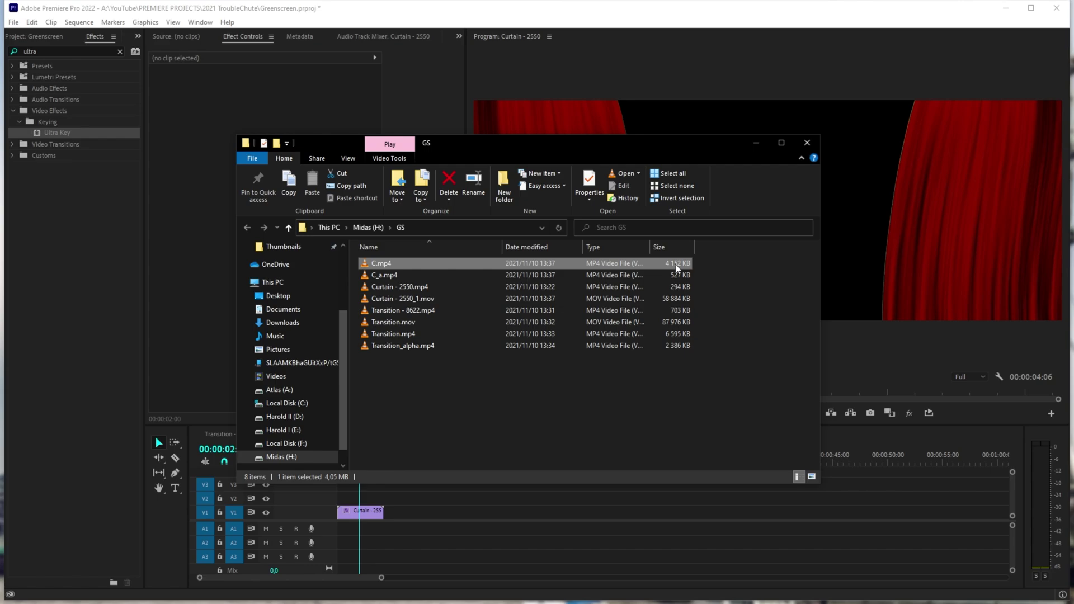
ctrl+click(491, 275)
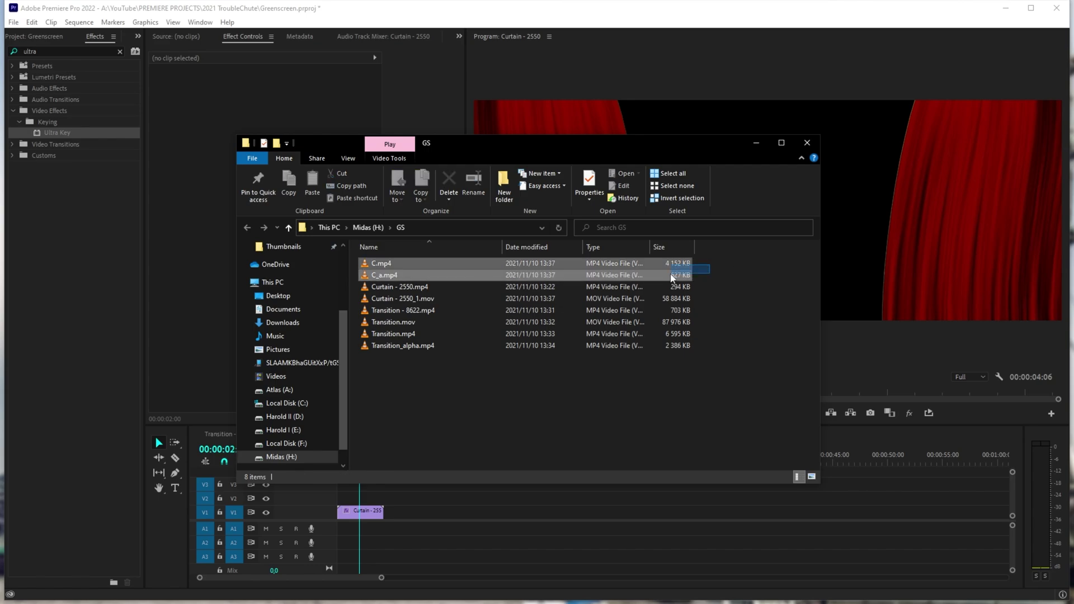
- Add Curtain - 2550_1.mov and C.mp4 to the Premiere Pro sequence after the keyed clip, with C_a.mp4 on V3 directly above C.mp4
drag(594, 147, 676, 142)
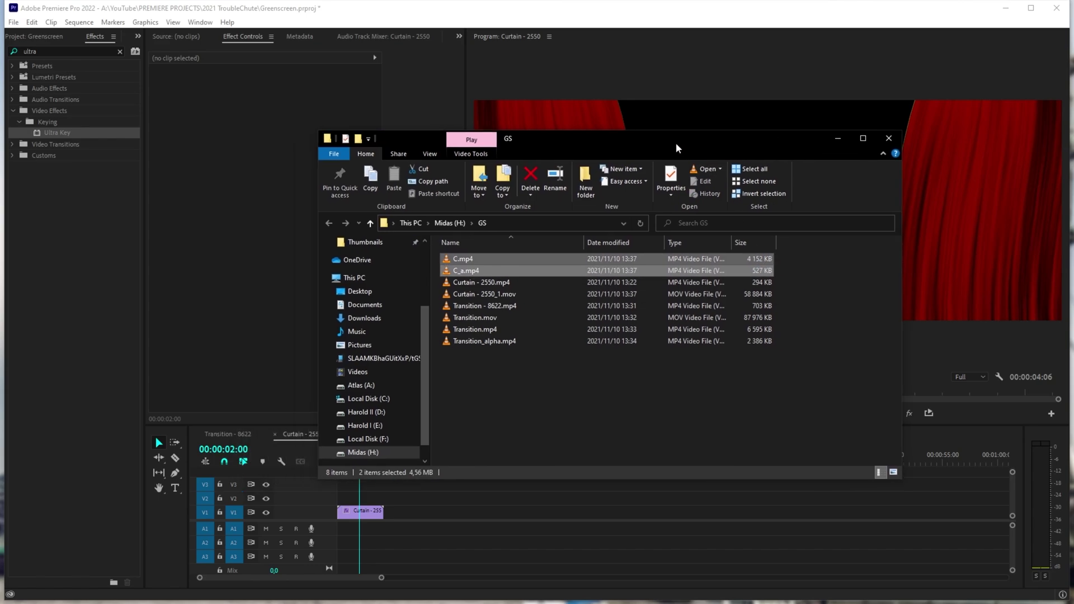
click(541, 285)
click(576, 294)
drag(591, 141, 726, 98)
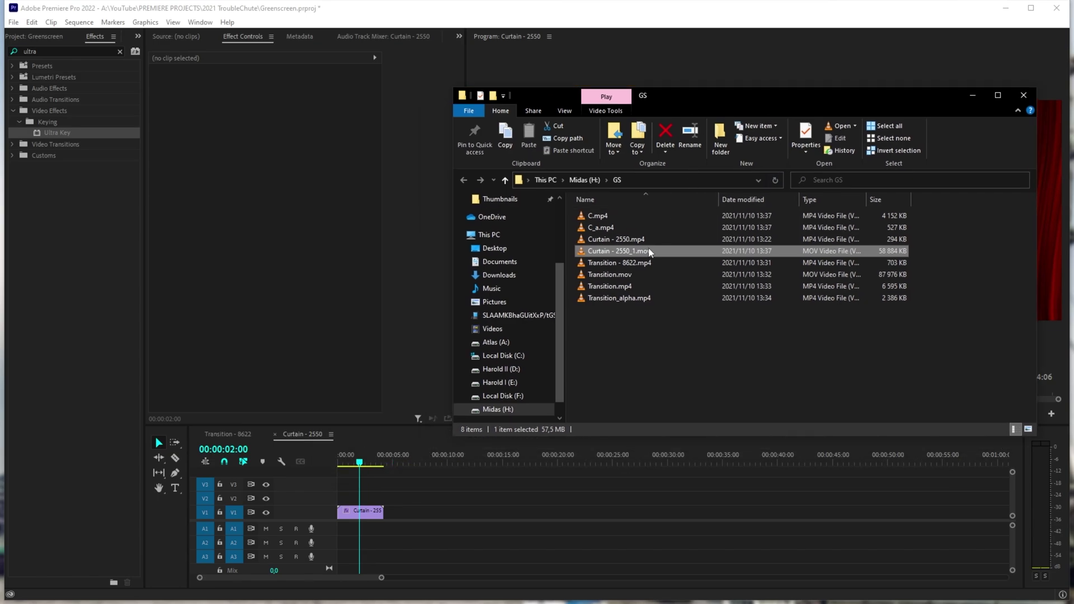
drag(446, 463, 398, 513)
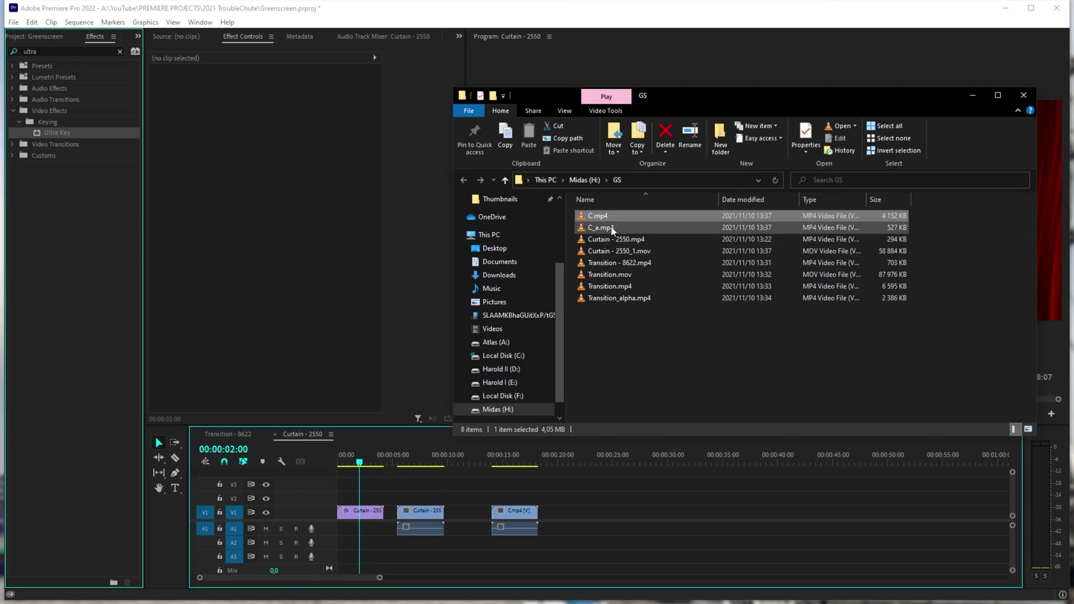
drag(612, 229, 55, 59)
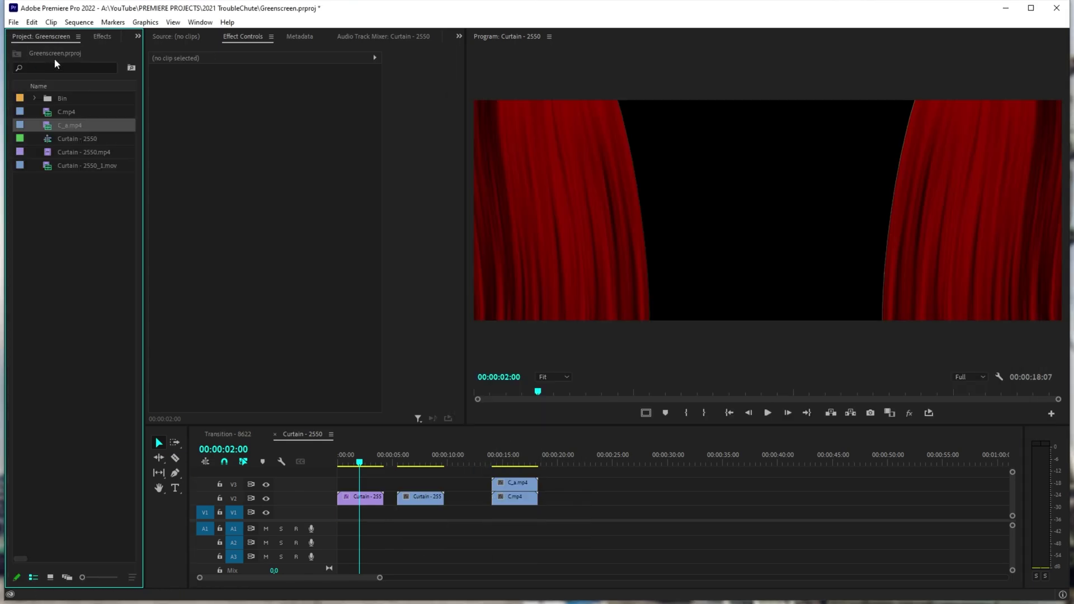
- Place Wallpapers420.png on V1 beneath all the curtain clips and scrub the sequence through to 00:00:16:08
click(35, 98)
drag(95, 111, 543, 510)
click(34, 98)
click(352, 464)
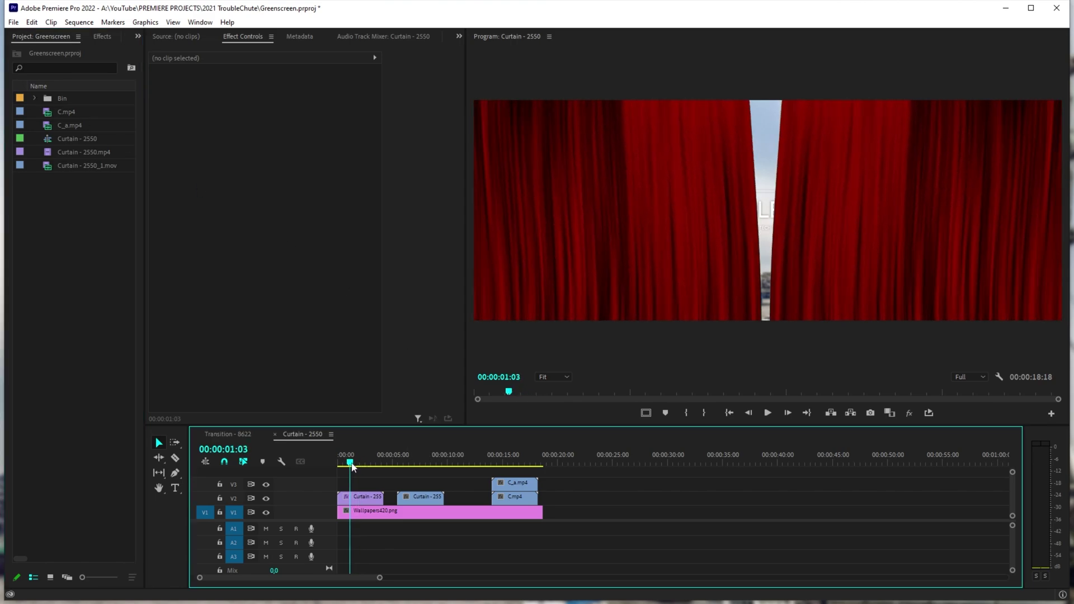
drag(352, 466, 519, 485)
- Apply the Track Matte Key effect to the C.mp4 clip on V2
click(518, 497)
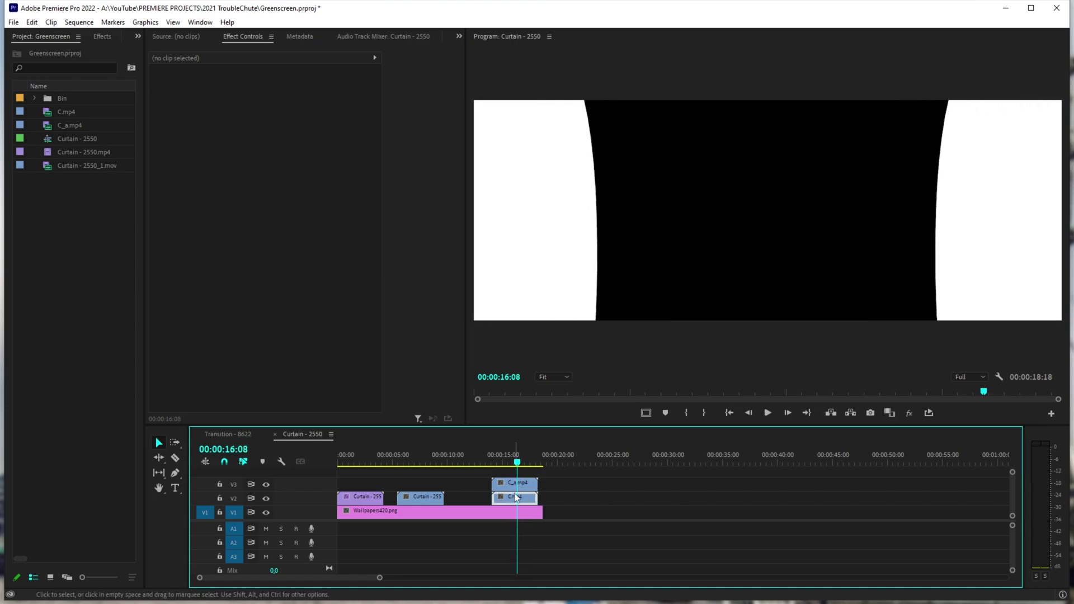
click(102, 36)
click(62, 51)
text(matte)
drag(66, 133, 526, 499)
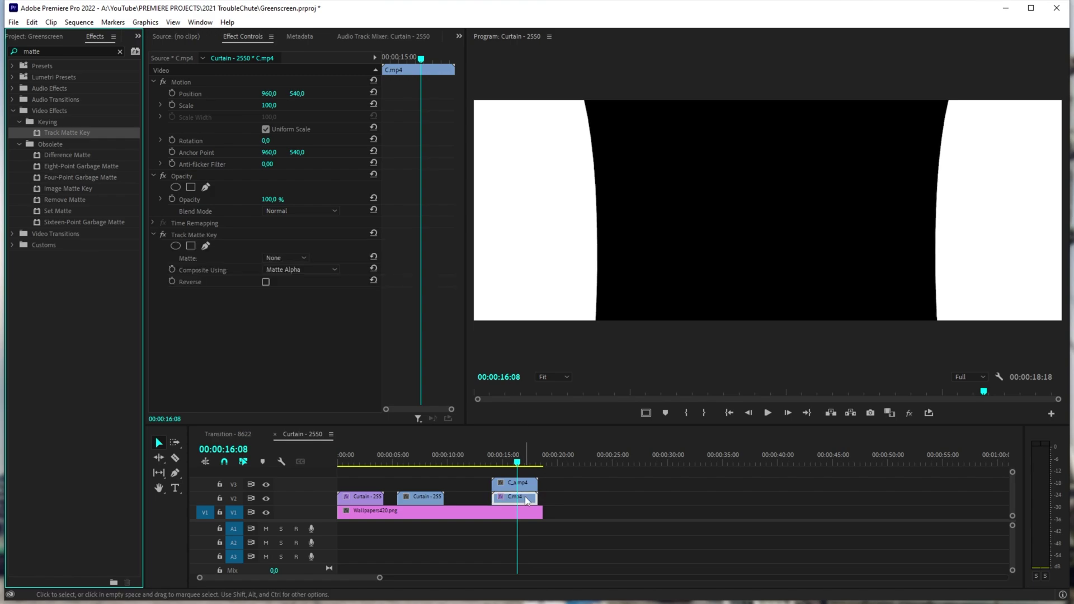
- Set the Track Matte Key's matte to Video 3 with Matte Luma compositing and scrub the result to 00:00:16:02
click(293, 260)
click(305, 280)
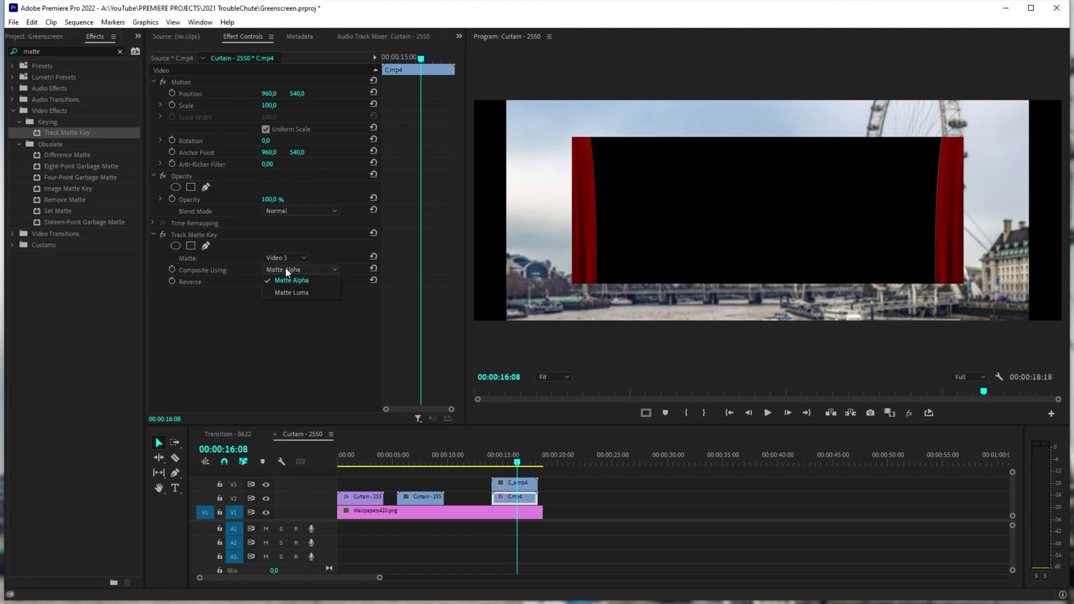
click(290, 269)
click(301, 294)
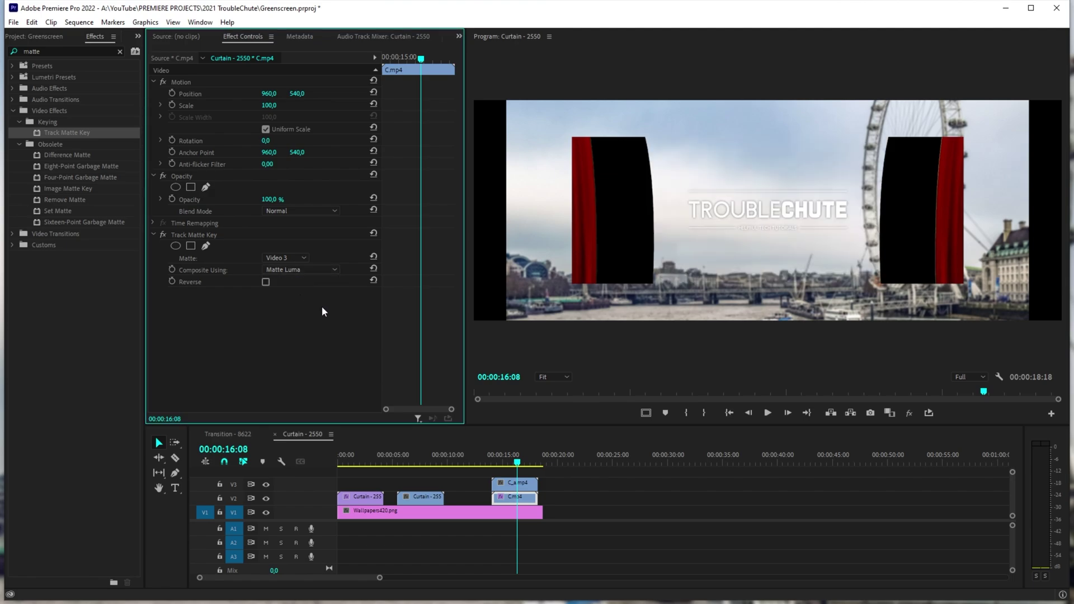
drag(511, 466, 516, 469)
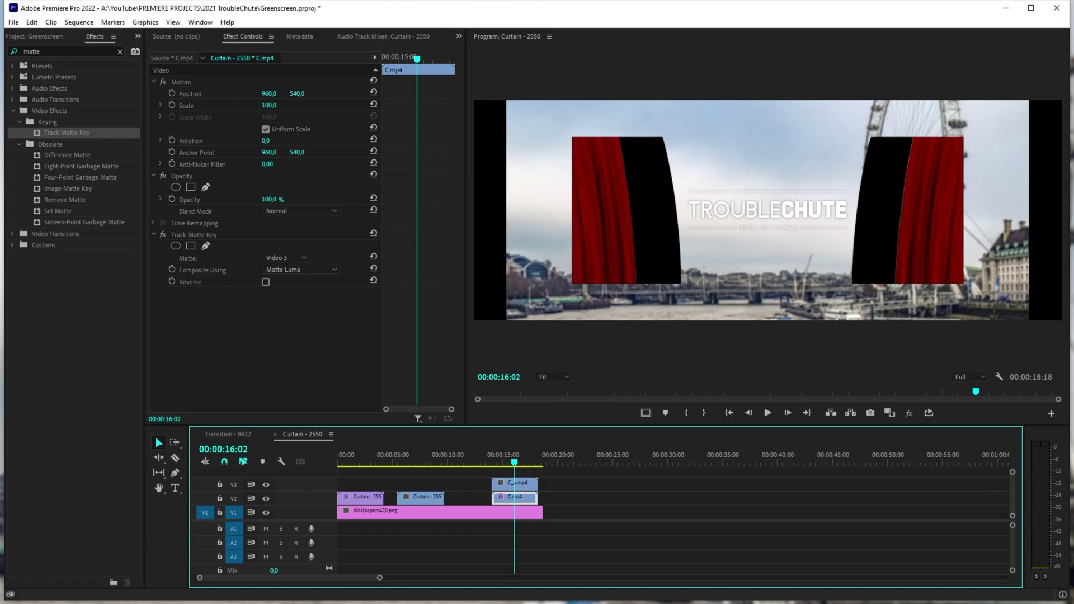
- Switch to File Explorer and inspect the width, height and aspect ratio of Curtain - 2550.mp4 in MediaInfo
key(alt+Tab)
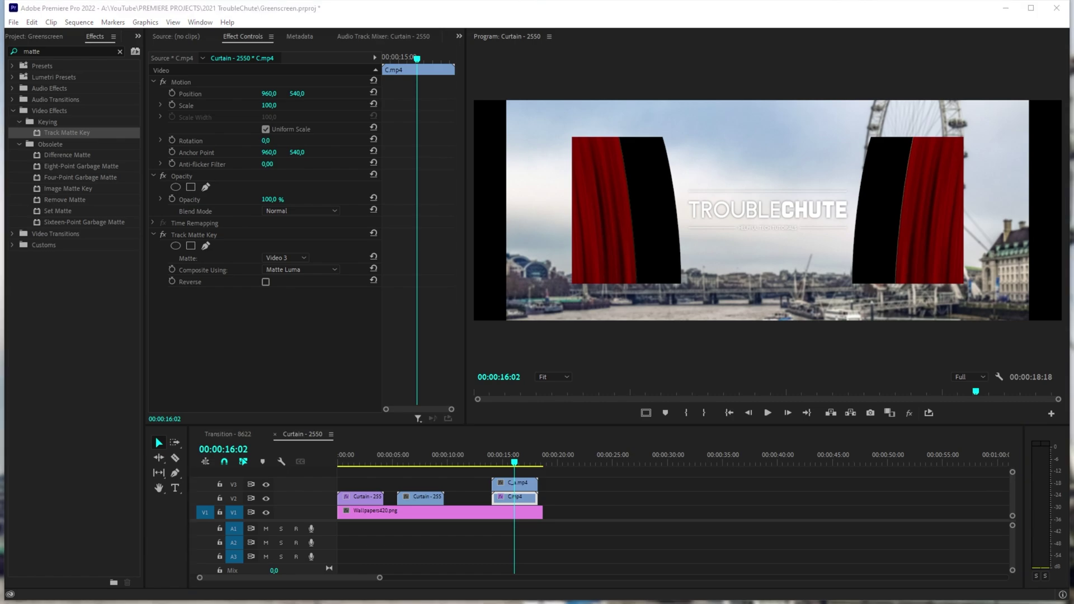
drag(717, 98, 515, 160)
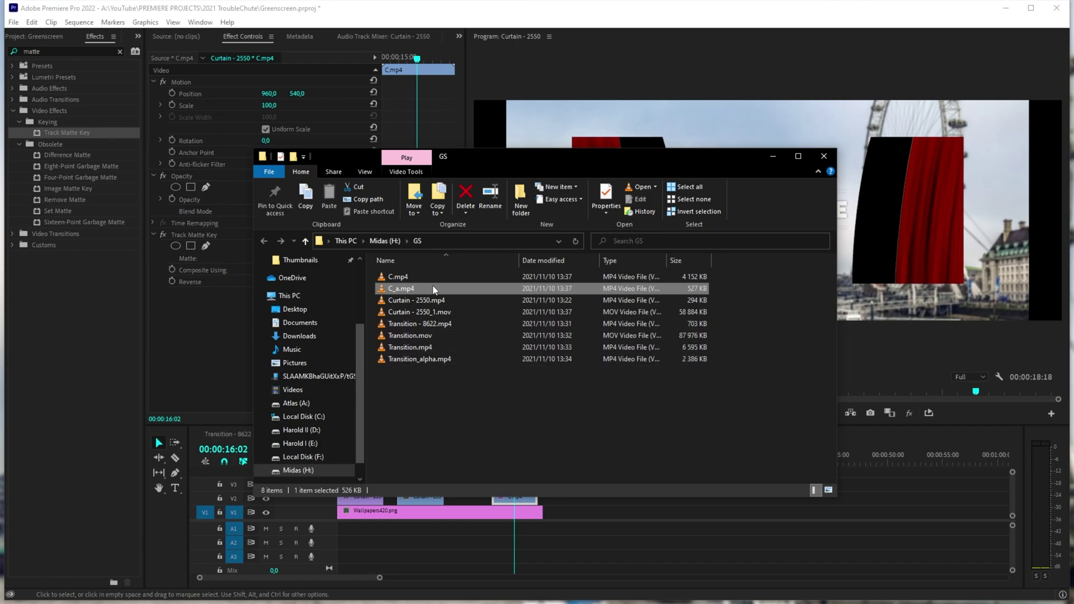
click(440, 303)
right_click(454, 300)
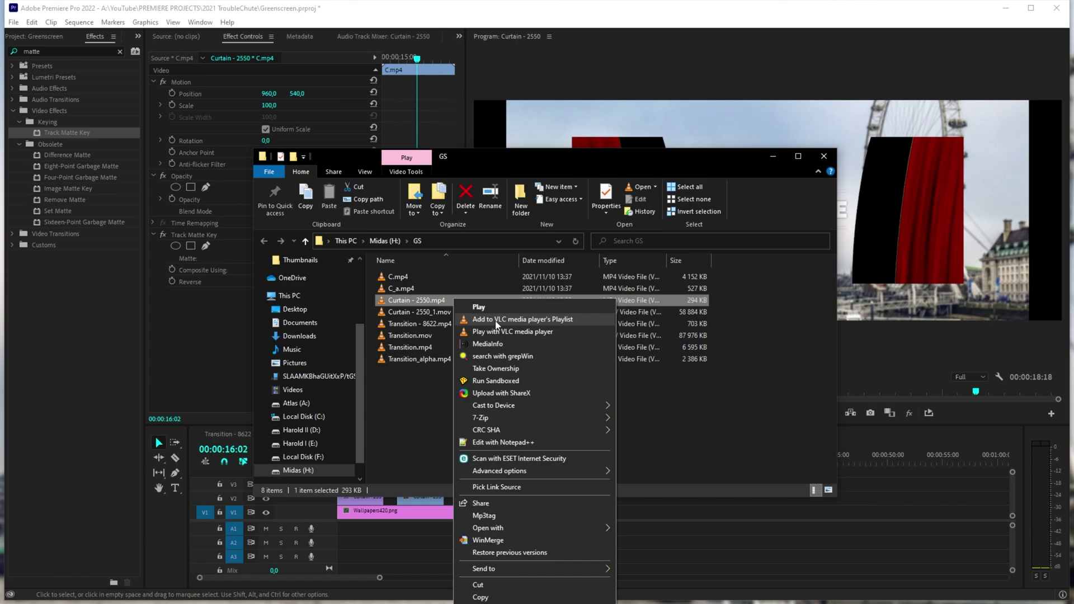
click(504, 344)
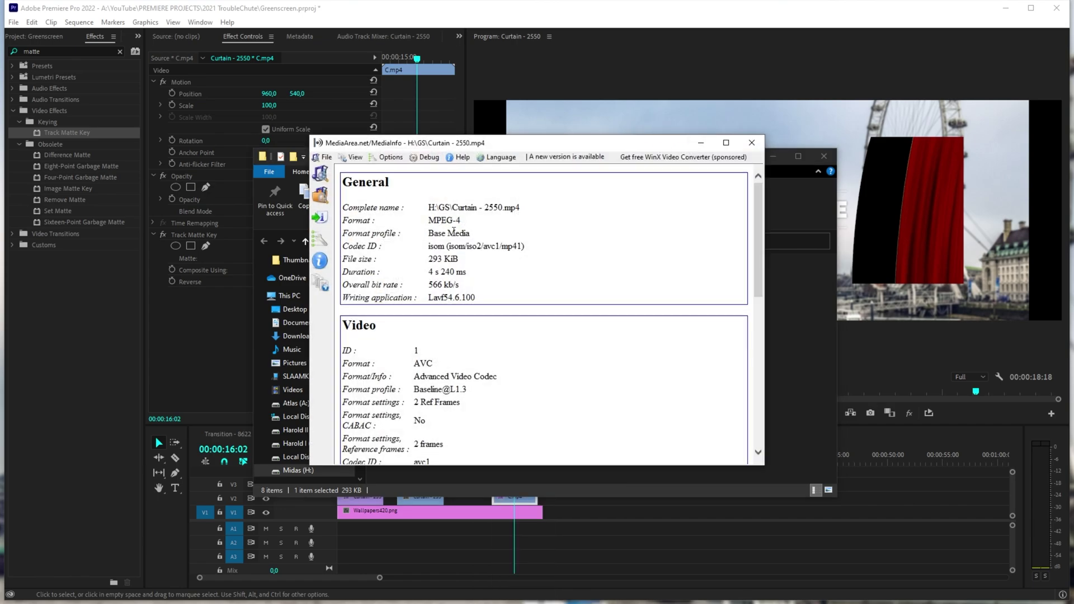
scroll(534, 269, down, 8)
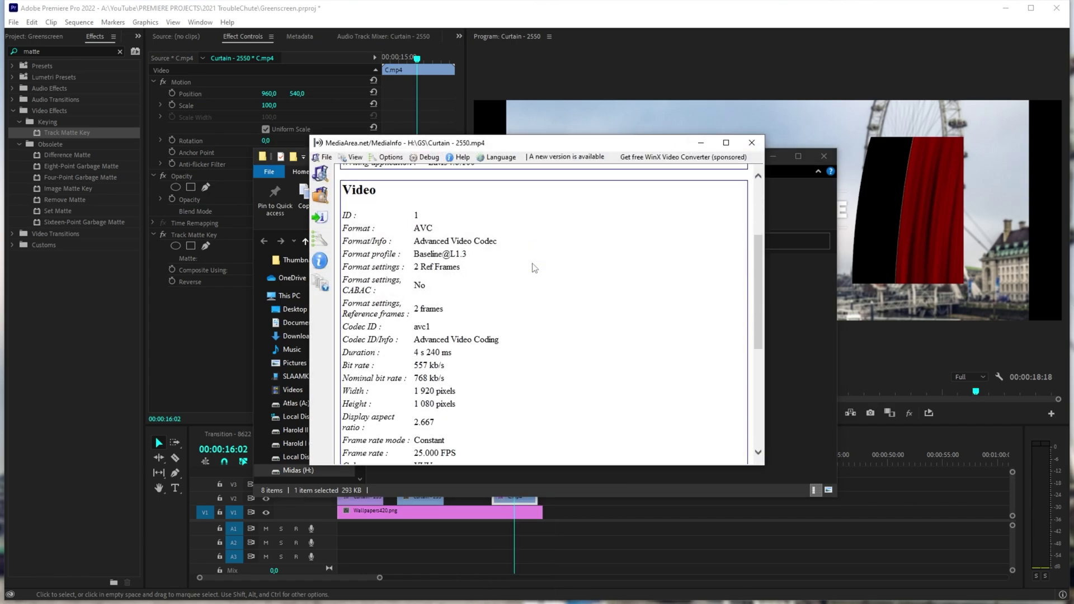
scroll(535, 268, down, 1)
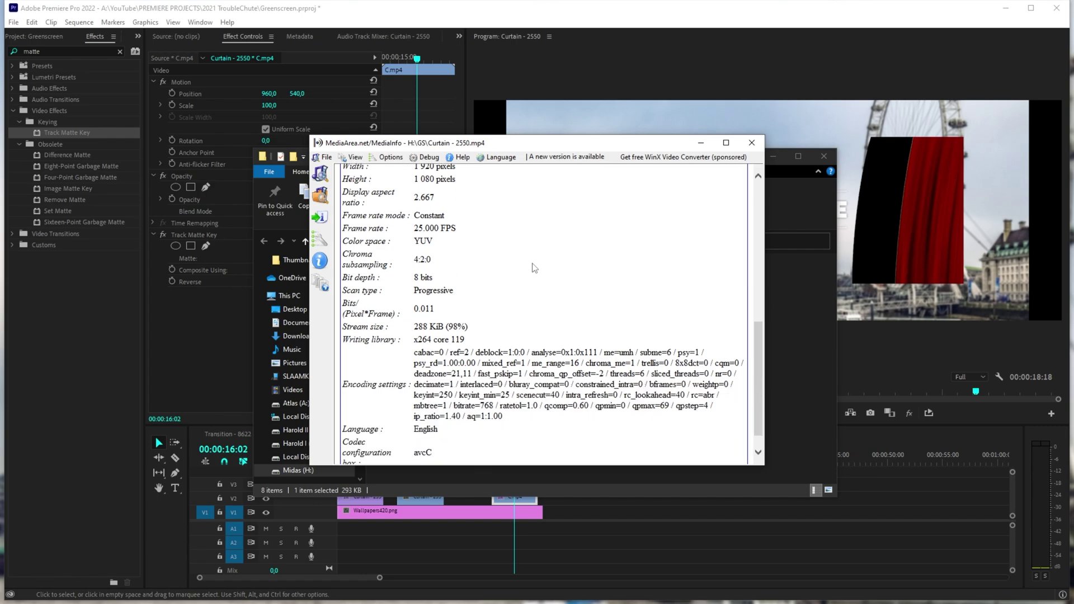
scroll(533, 267, up, 1)
drag(456, 212, 411, 222)
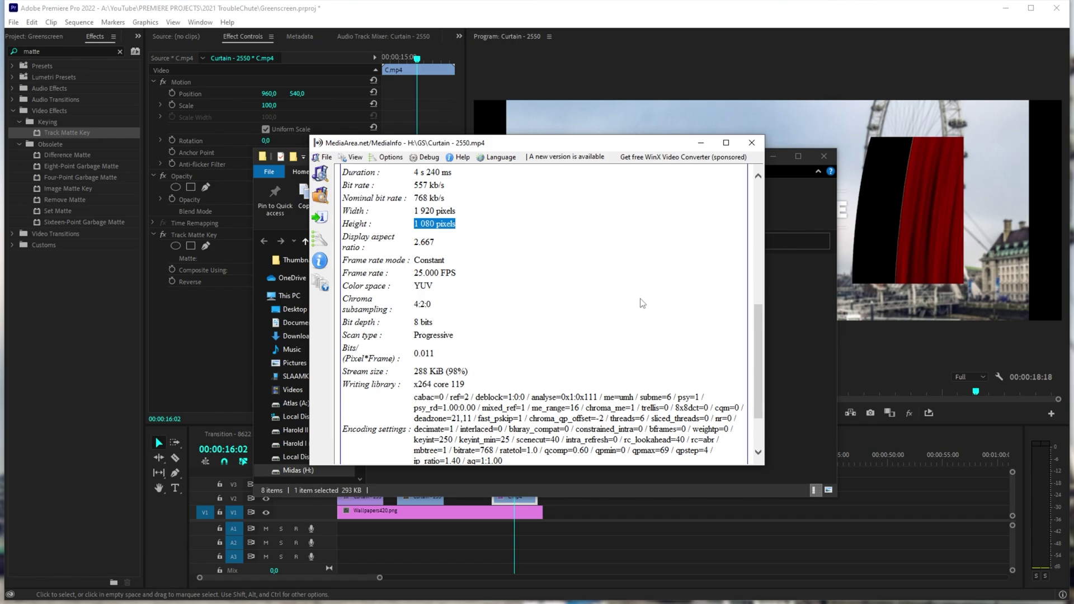
- Return to Premiere Pro and play the first keyed curtain clip over the wallpaper, stopping at 00:00:03:10
click(856, 512)
drag(367, 462, 359, 463)
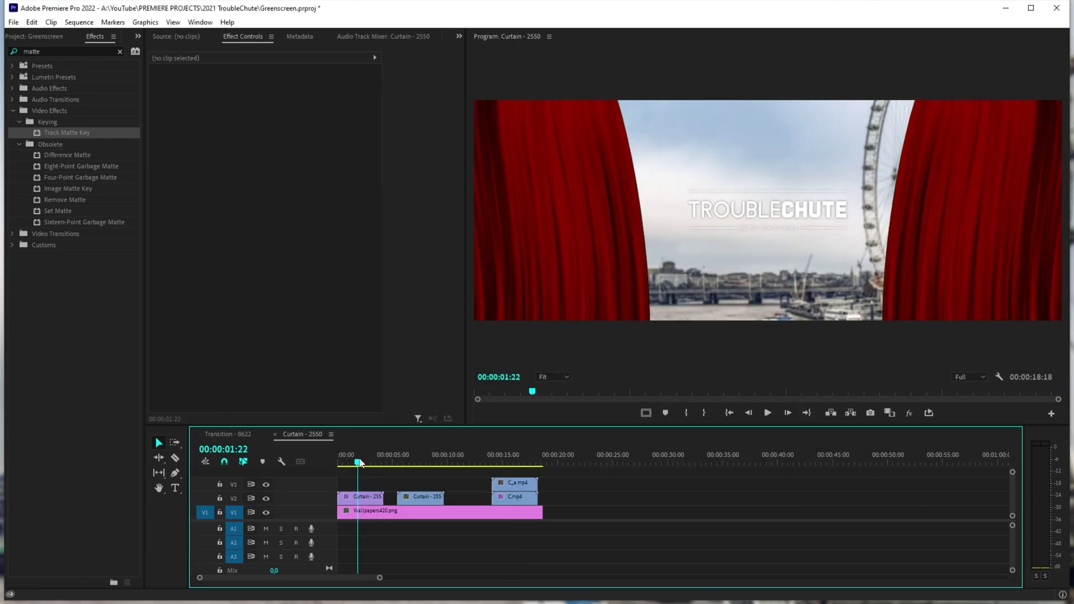
key(space)
key(space)
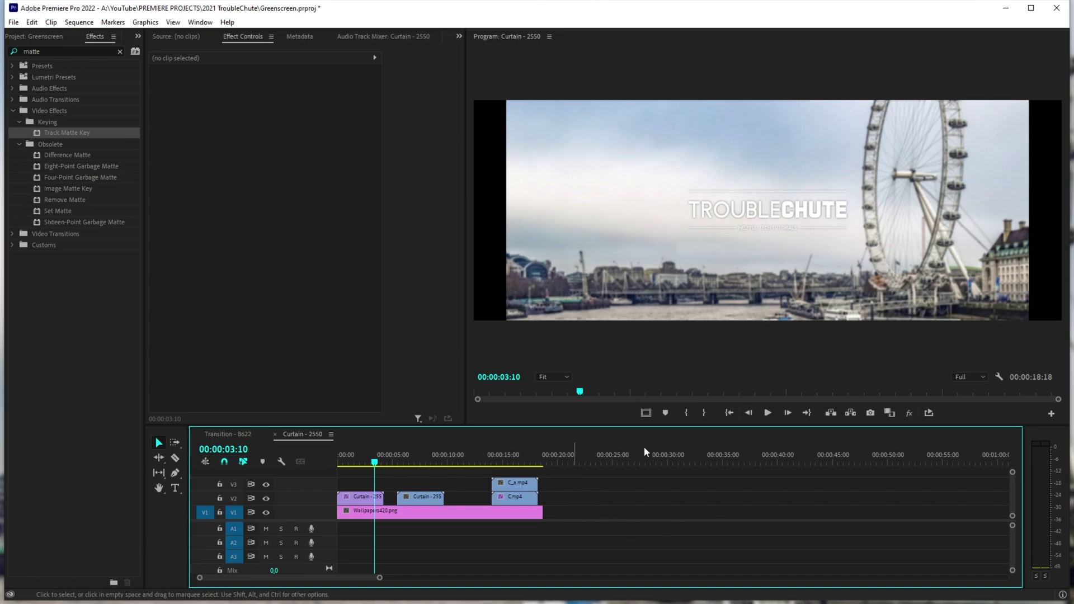
- Export the frame at 00:00:03:10 as a PNG to the GS folder on drive H and inspect the exported still in Photo Viewer
click(870, 413)
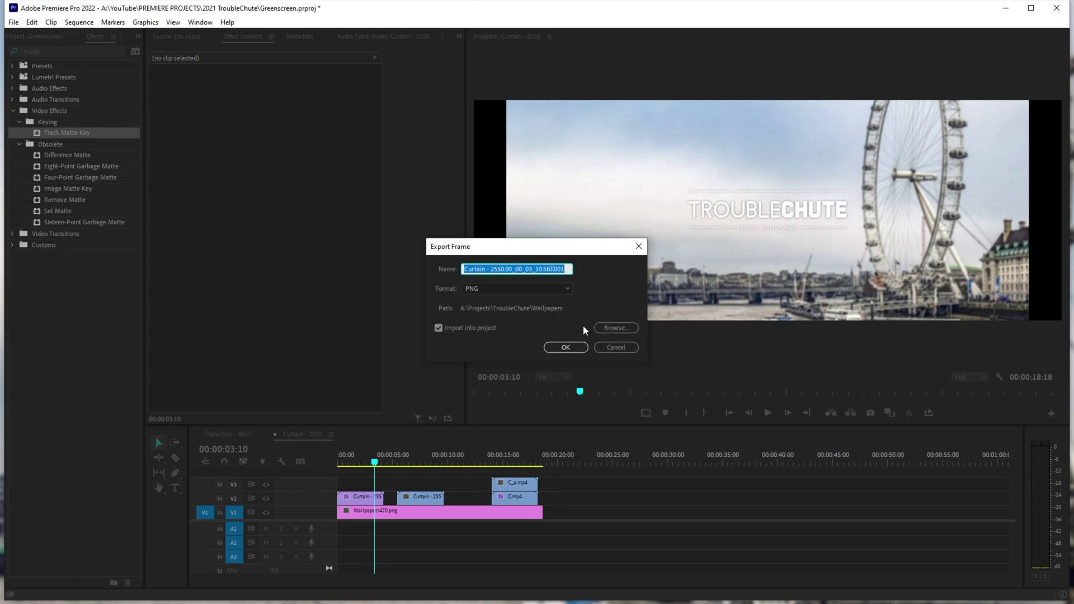
click(600, 327)
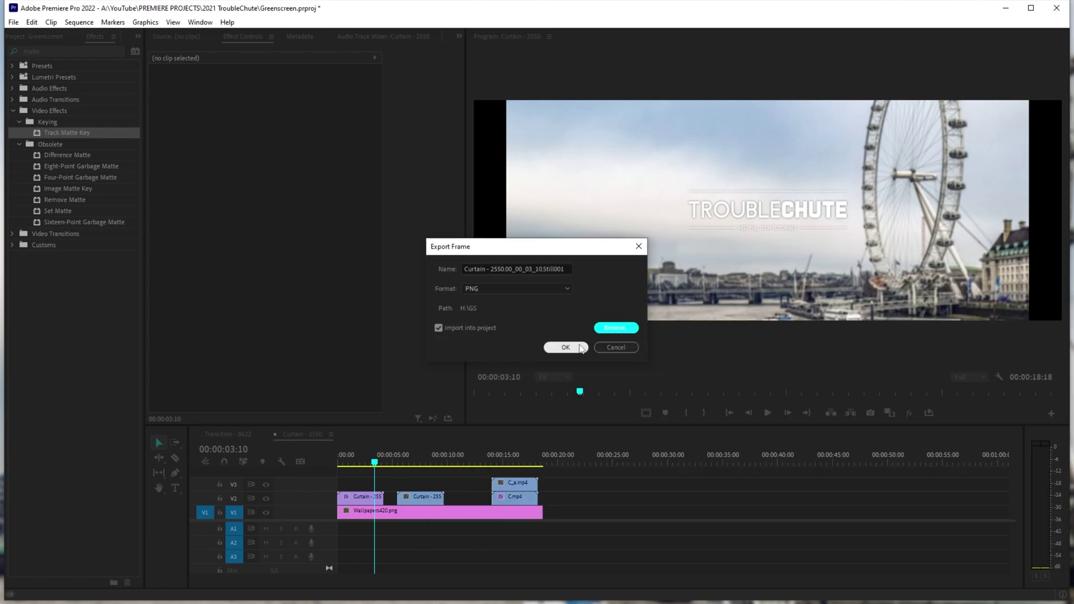
click(566, 348)
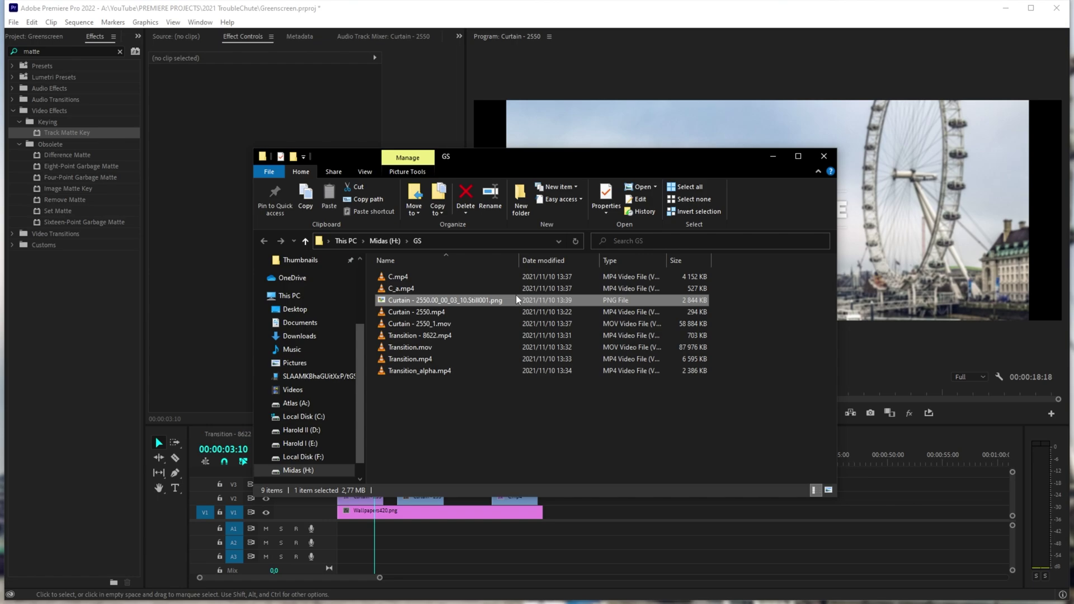
double_click(516, 298)
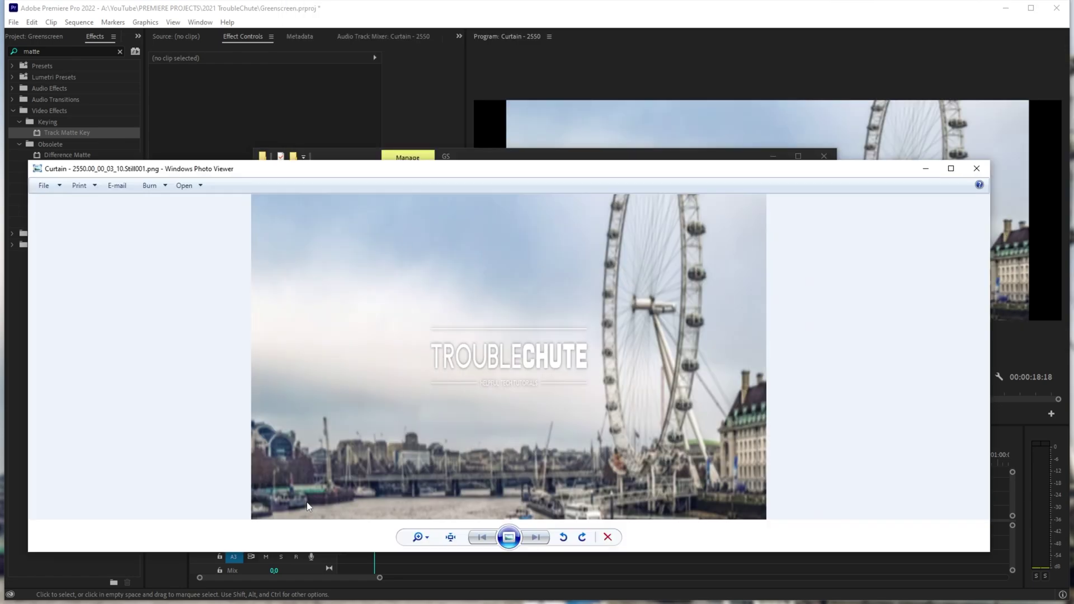
click(976, 168)
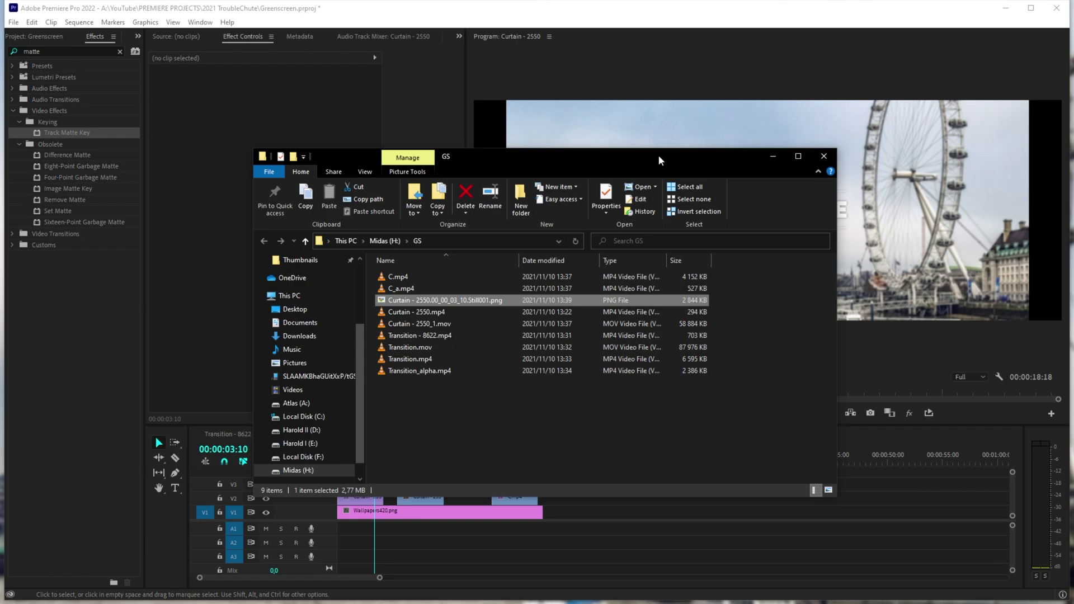
- Return to Premiere Pro and scrub the matte-keyed C.mp4 curtain clip over the wallpaper to 00:00:15:22
click(426, 463)
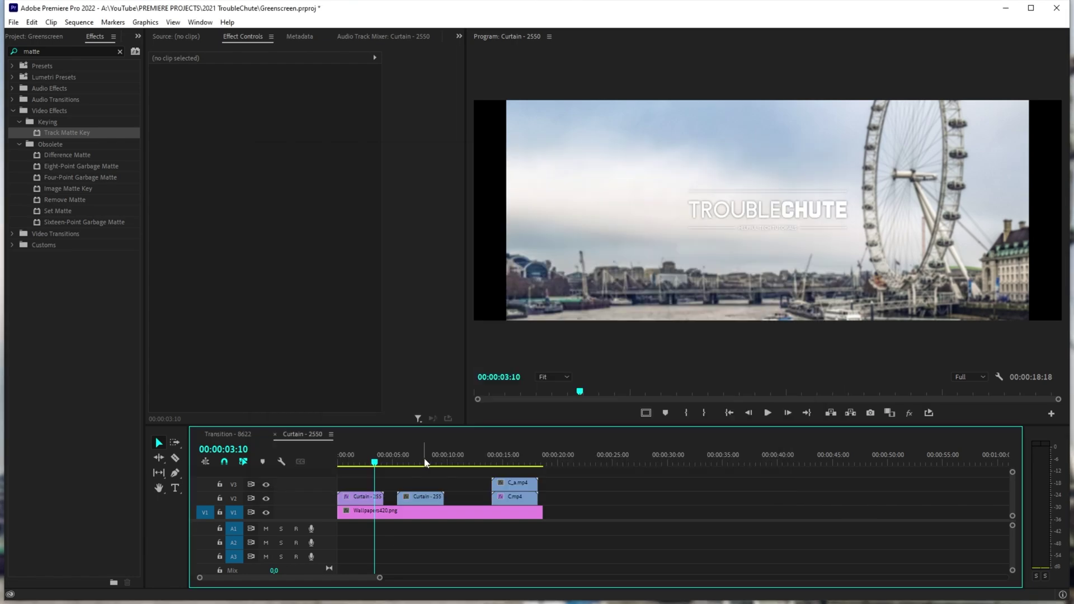
click(424, 462)
key(space)
click(507, 463)
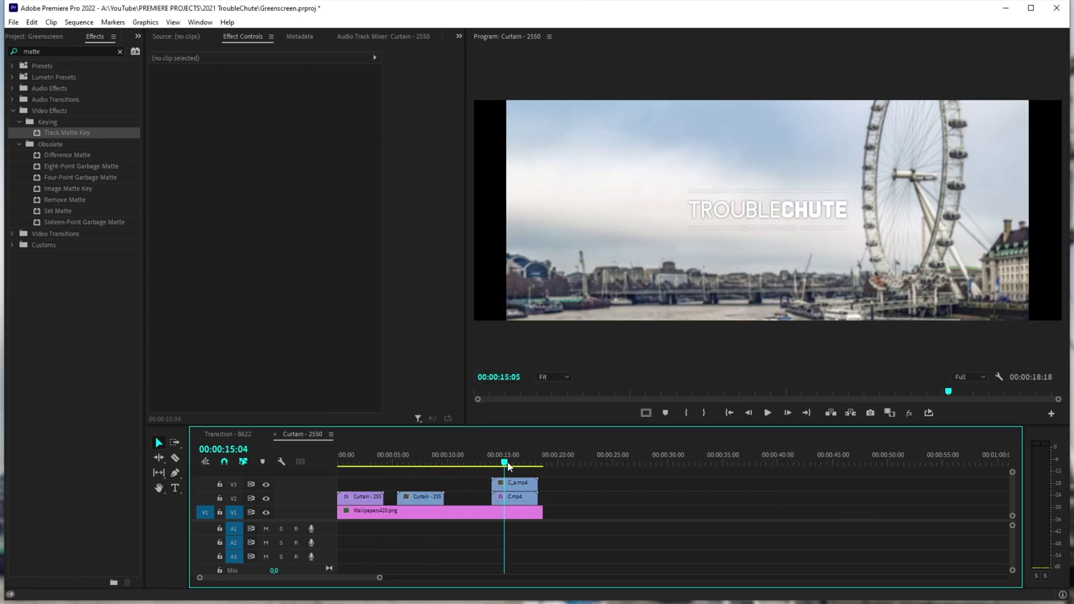
drag(515, 469, 512, 466)
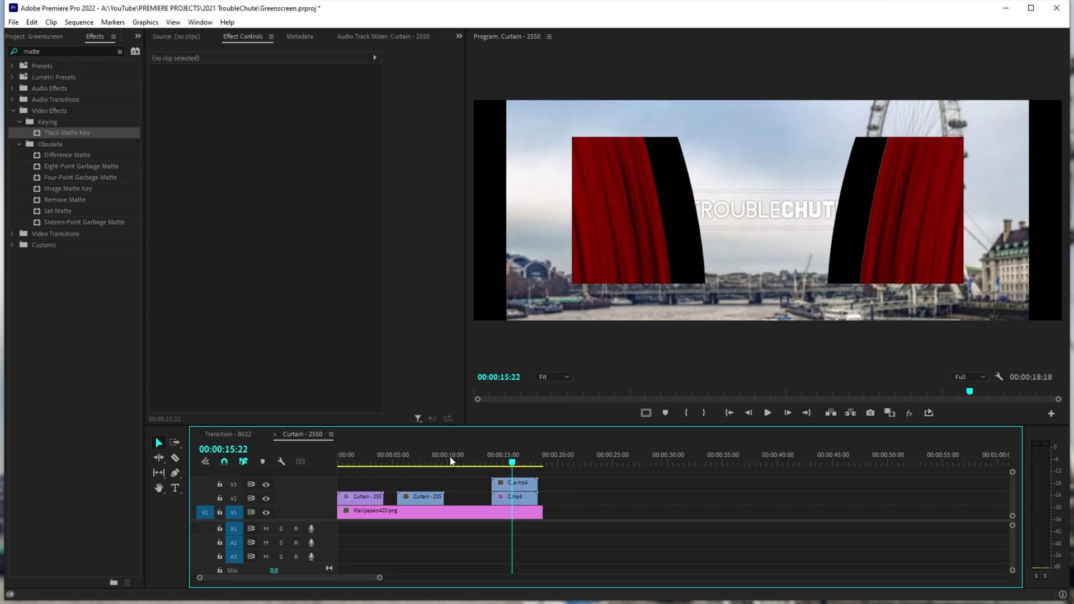
- Switch to the Transition - 8622 sequence and move the Wallpapers420.png clip on V1 to the start of the timeline
click(240, 438)
click(230, 435)
mouse_move(605, 464)
mouse_down()
mouse_move(398, 475)
mouse_move(602, 475)
mouse_up()
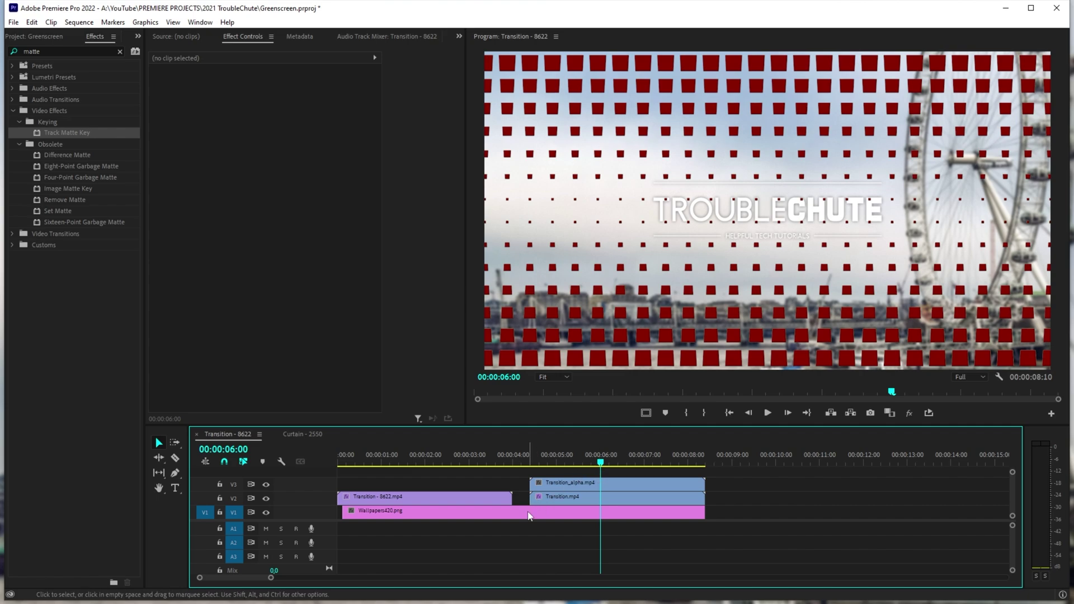
drag(529, 515, 497, 518)
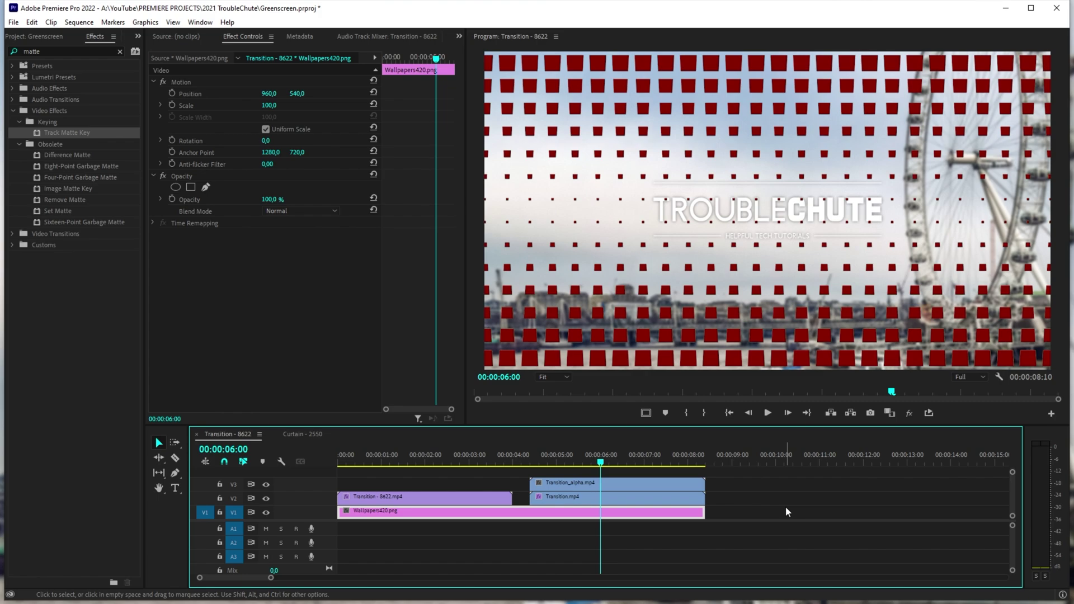
- Nest the Transition.mp4 and Transition_alpha.mp4 clips together into one sequence with the default name
drag(710, 477, 659, 495)
key(ctrl+n)
key(Return)
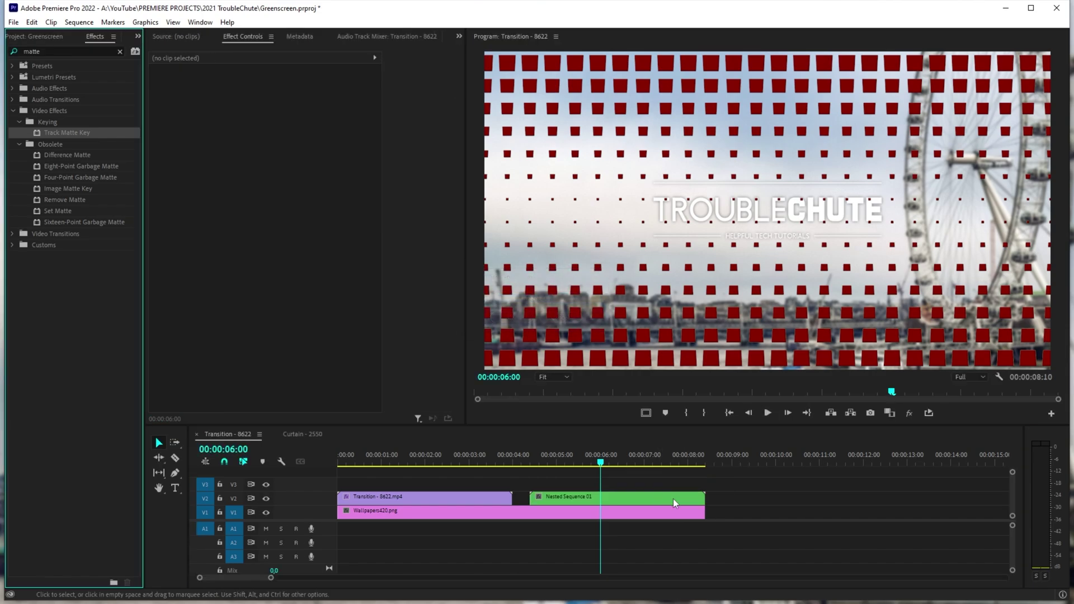
- Scrub through the nested transition and step back frame by frame to 00:00:05:07 to check its transparency
mouse_move(572, 465)
mouse_down()
mouse_move(549, 466)
mouse_move(605, 466)
mouse_move(582, 467)
mouse_up()
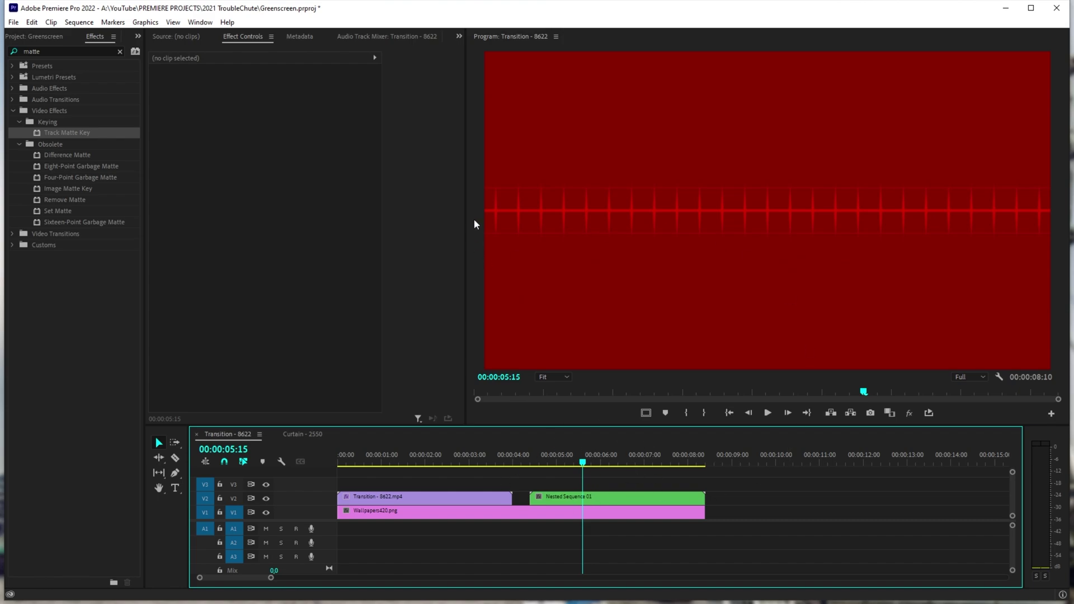
click(578, 462)
key(Left)
key(Left)
key(Left)
key(Left)
key(Left)
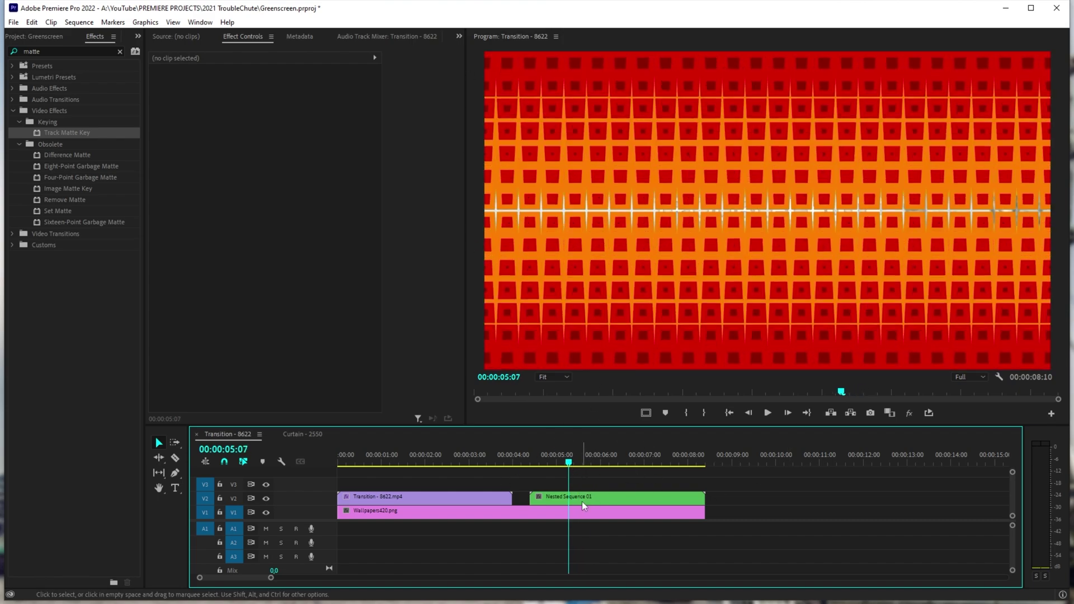
- Play the sequence through the keyed Transition - 8622.mp4 clip and the nested transition, and scrub back to 00:00:05:04 to compare them
click(582, 497)
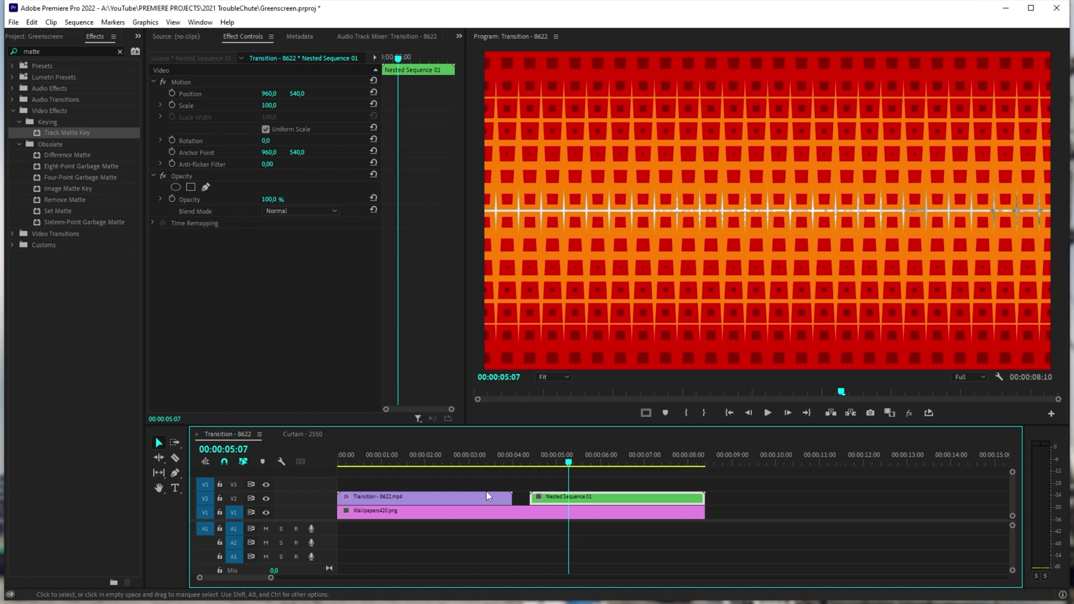
click(487, 496)
drag(427, 462, 361, 463)
key(b)
key(space)
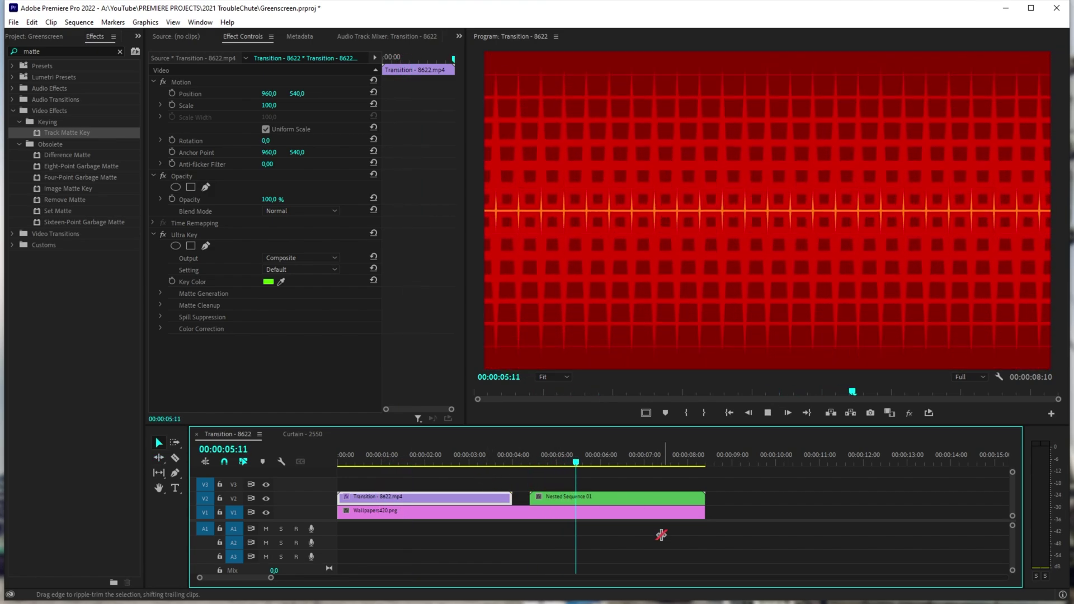
key(v)
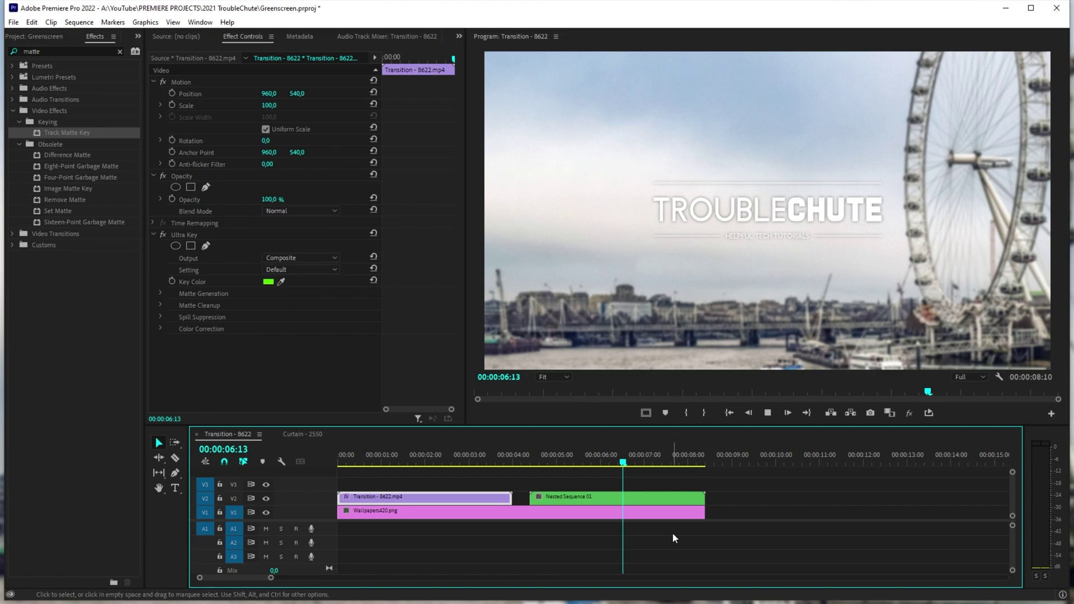
key(space)
click(570, 468)
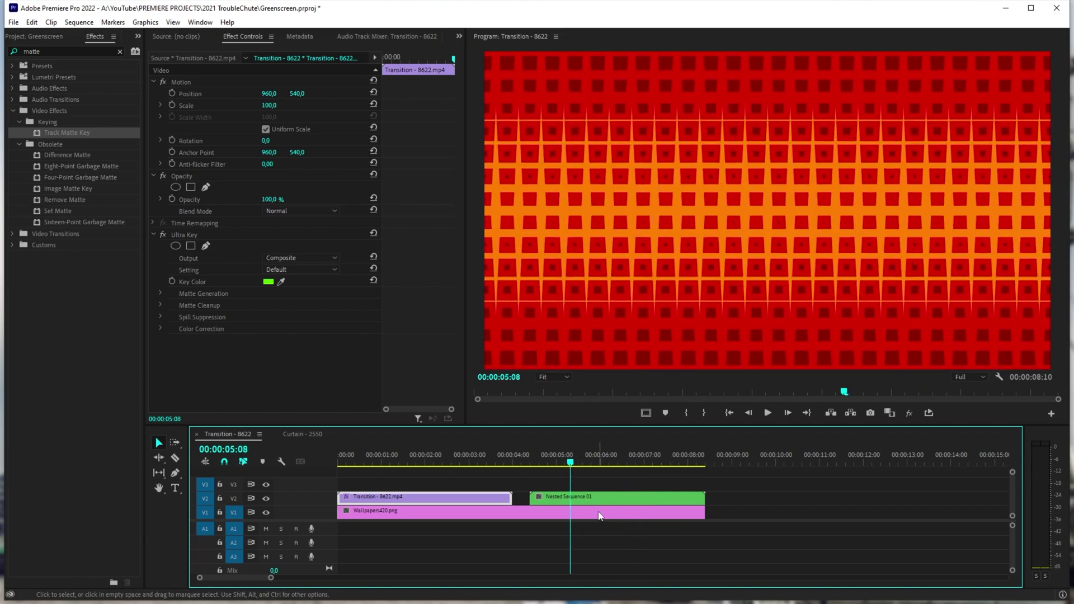
drag(569, 464, 565, 464)
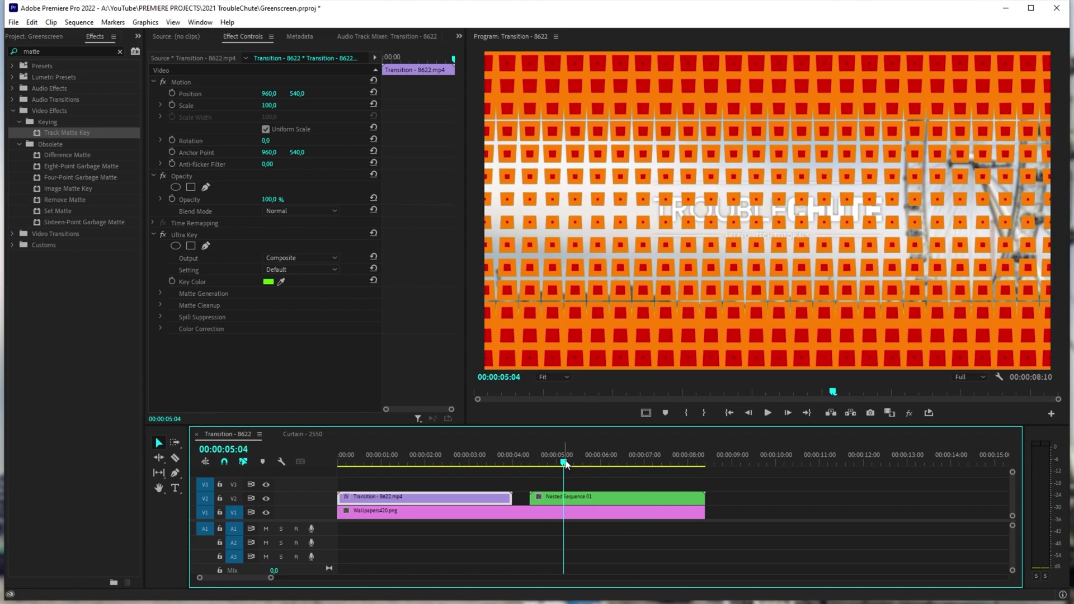